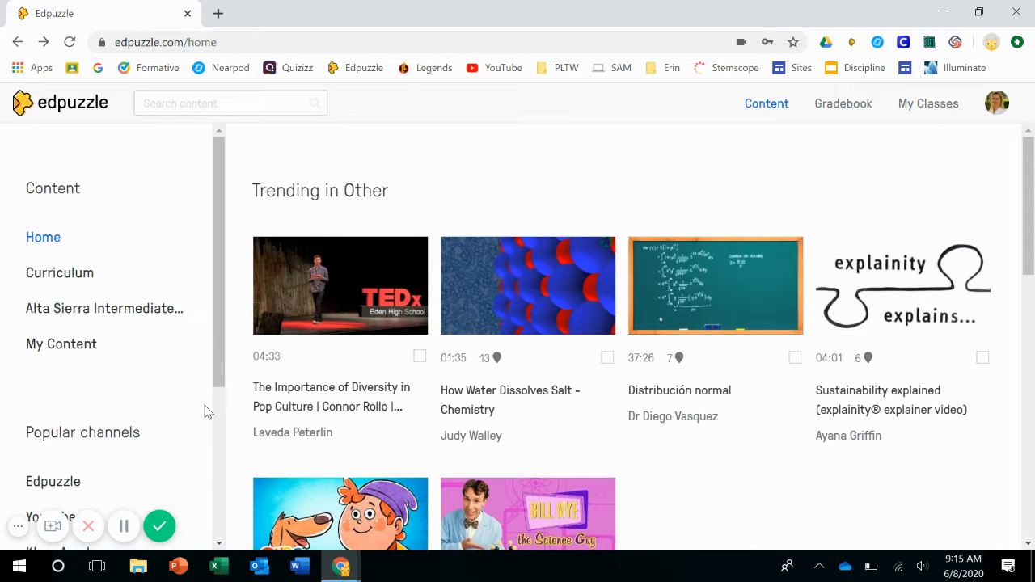
Step: Open the Alta Sierra Intermediate School content and look through its list of teachers
click(135, 318)
click(975, 199)
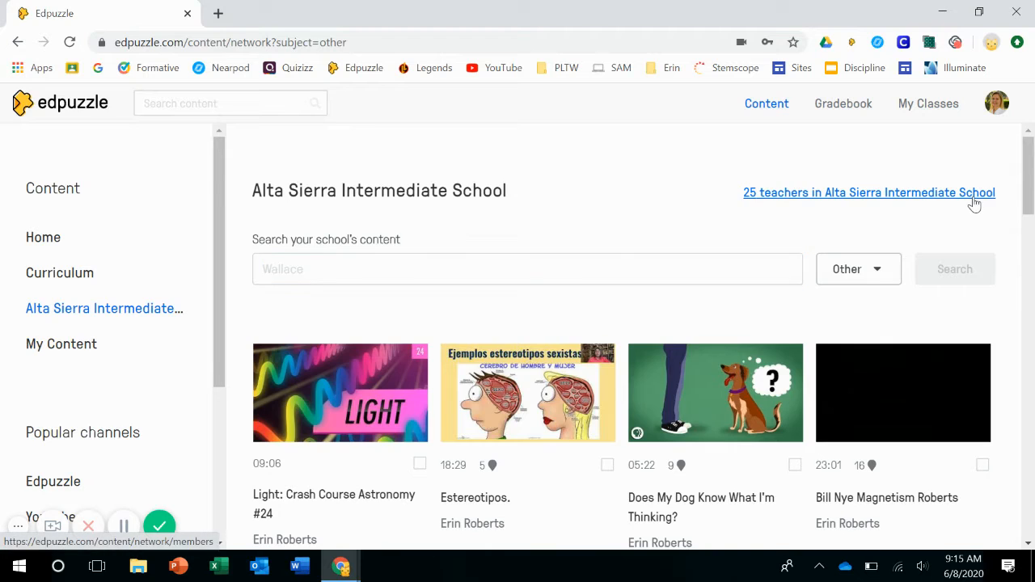
scroll(684, 475, down, 2)
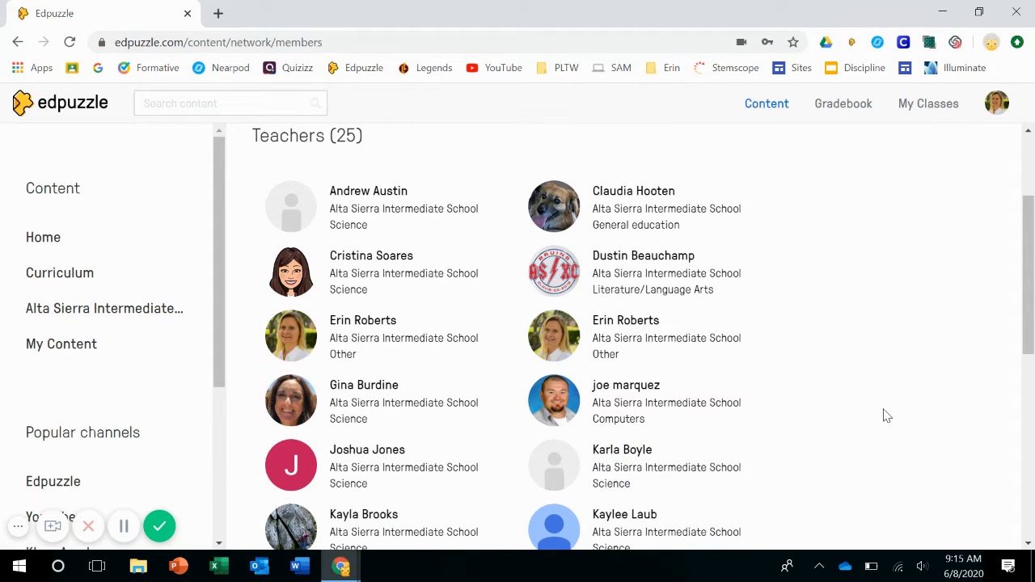
scroll(887, 416, down, 3)
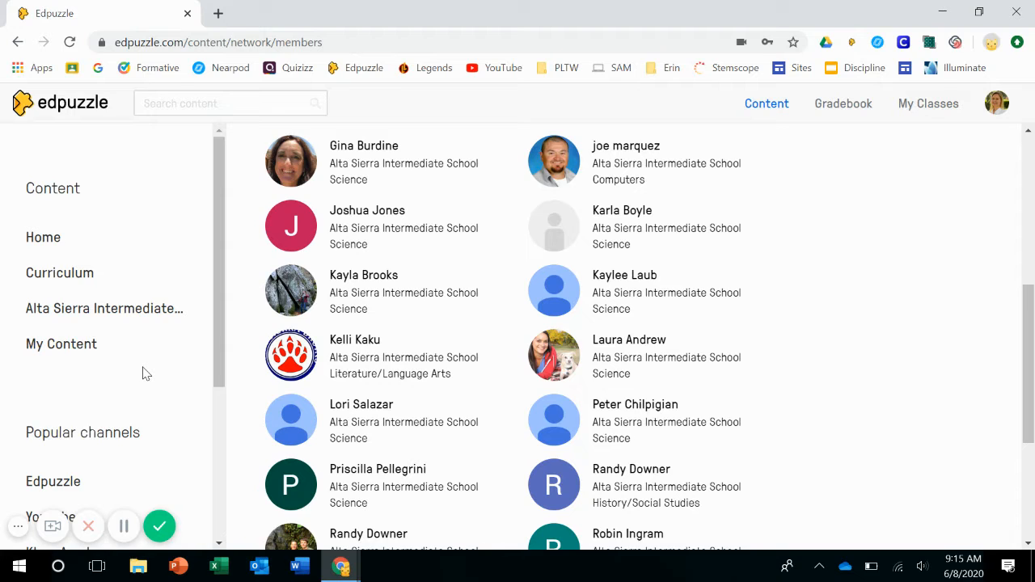
Step: Open the Crash Course channel from the popular channels and search it for "waves"
scroll(142, 373, down, 3)
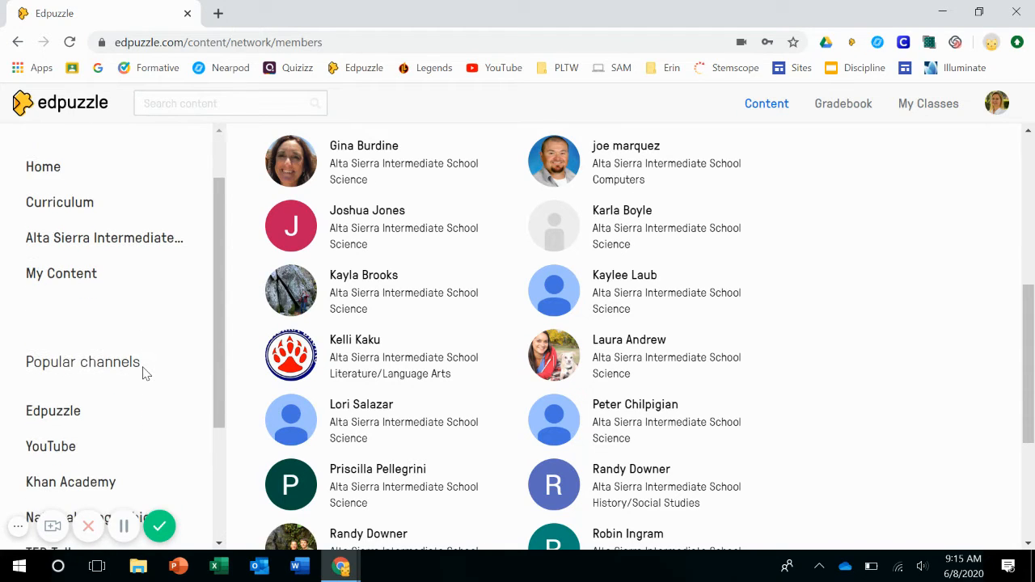
scroll(142, 373, down, 1)
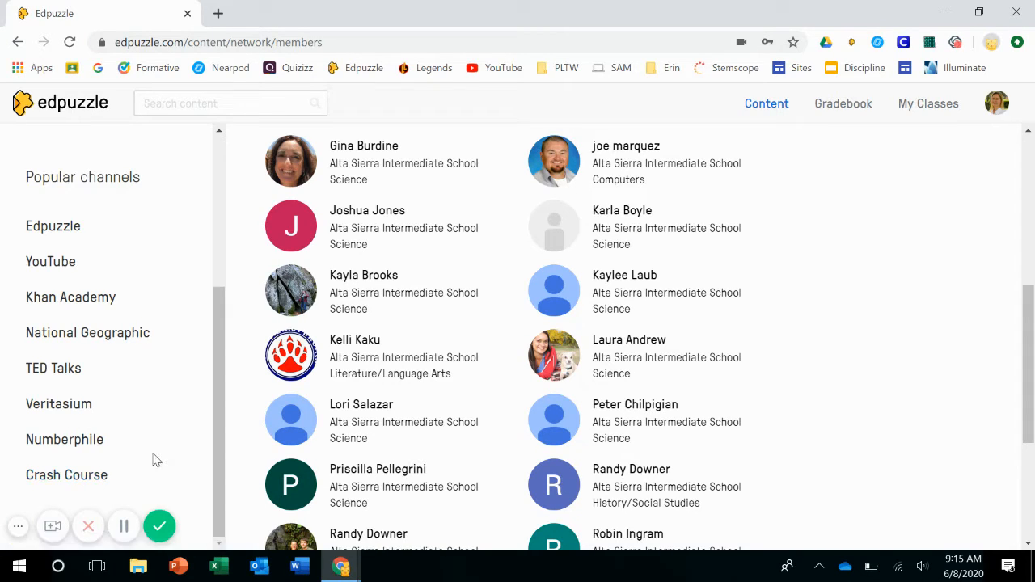
click(76, 475)
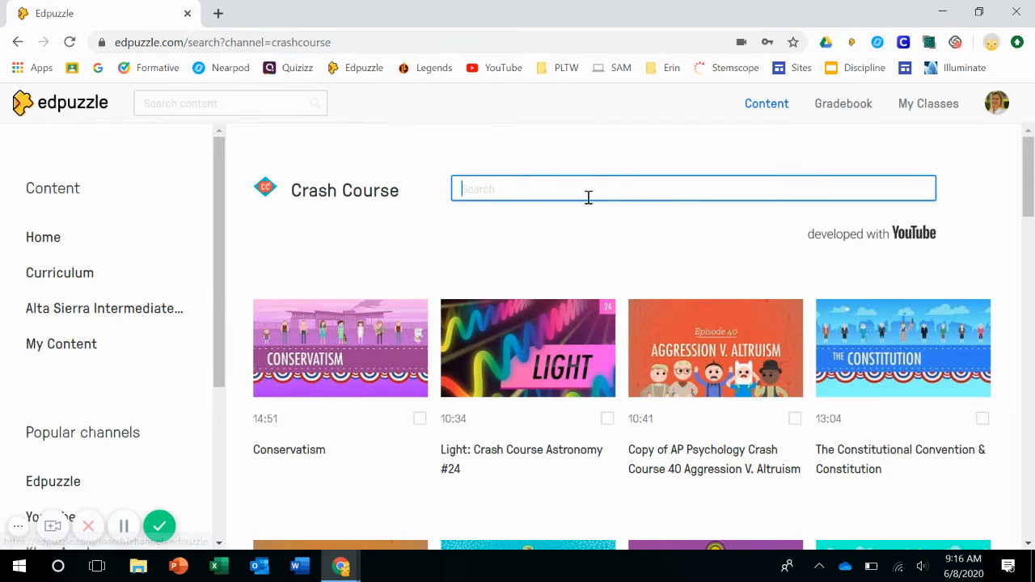
text(waves)
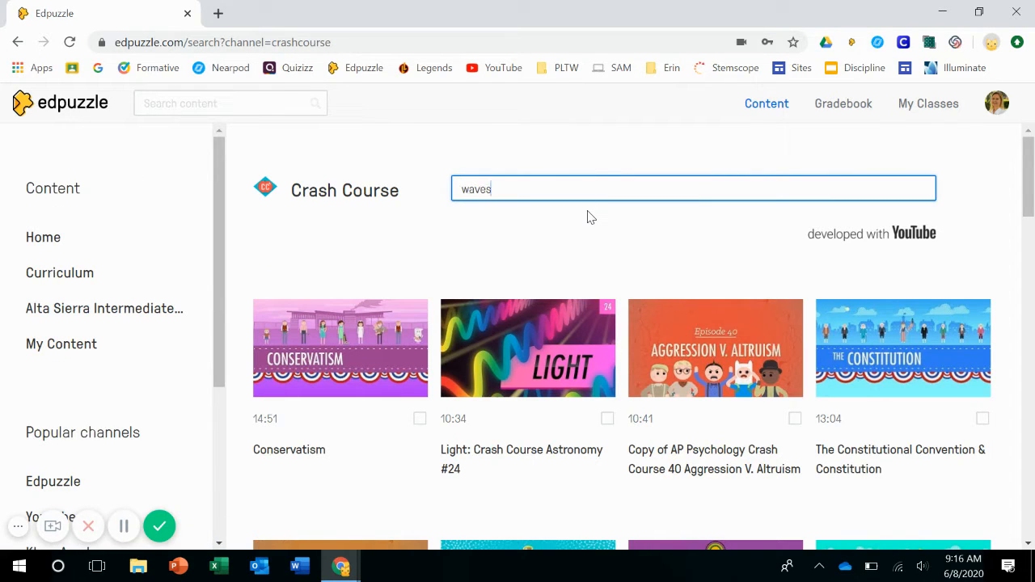
key(Return)
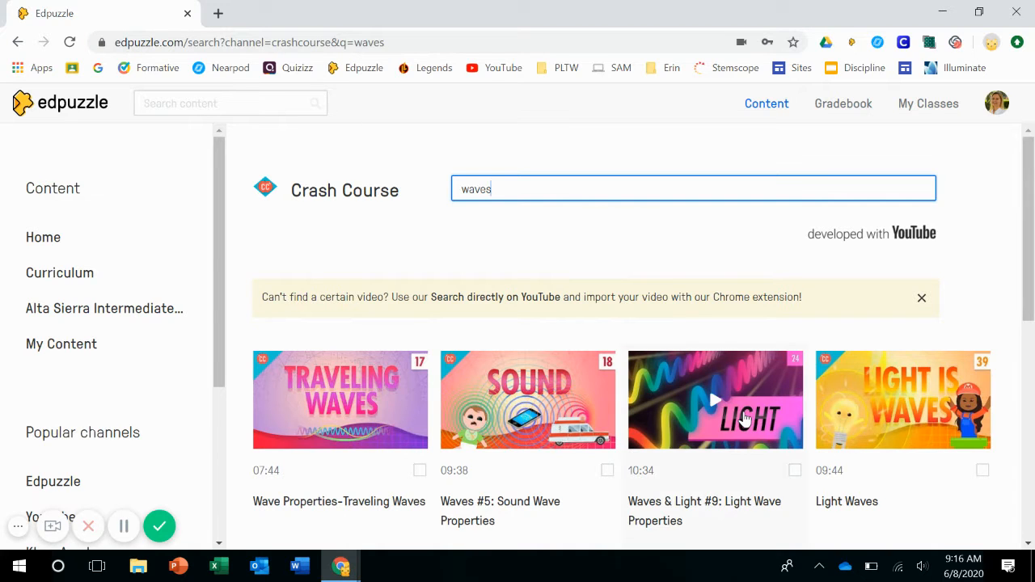
Step: Open the video "Waves & Light #9: Light Wave Properties" and start editing it
click(744, 418)
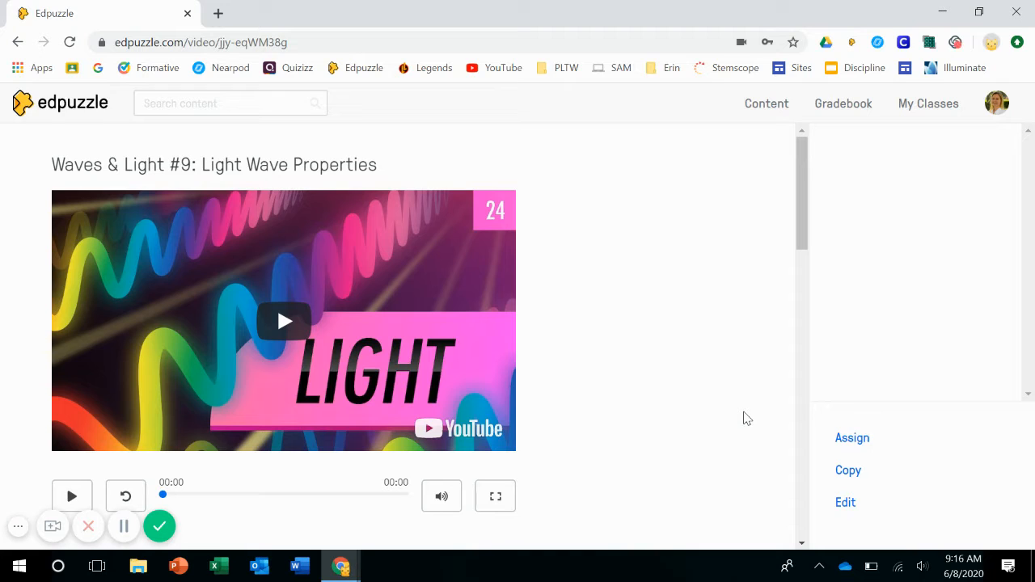
scroll(744, 418, down, 1)
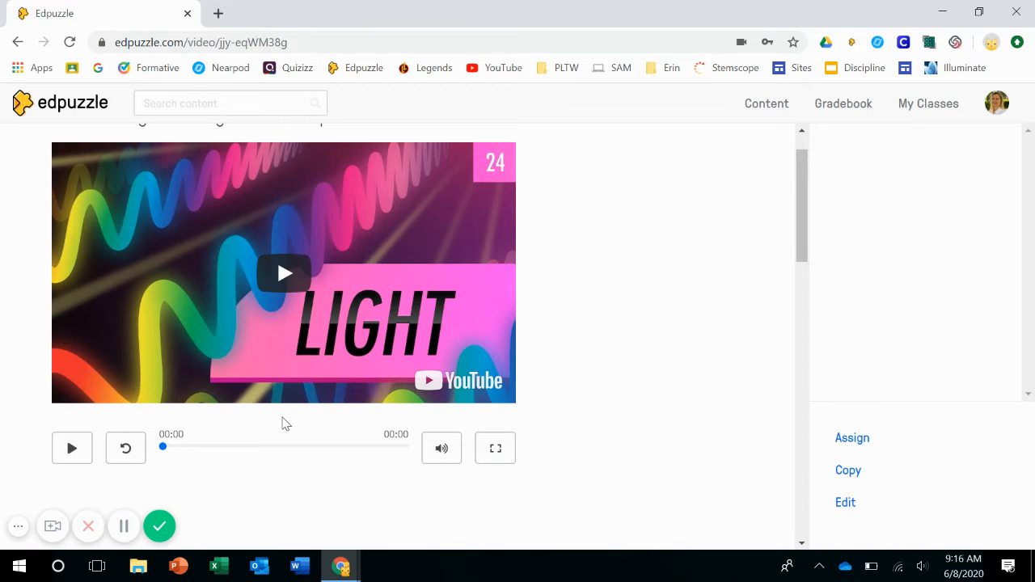
click(845, 504)
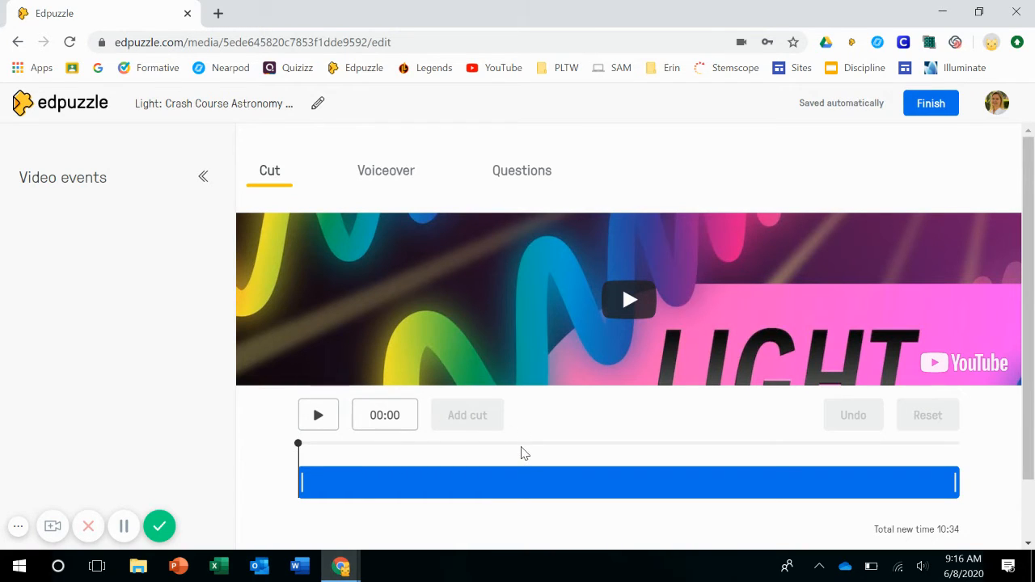
Step: Cut out the section of the video from about 03:38 to 04:36
click(517, 491)
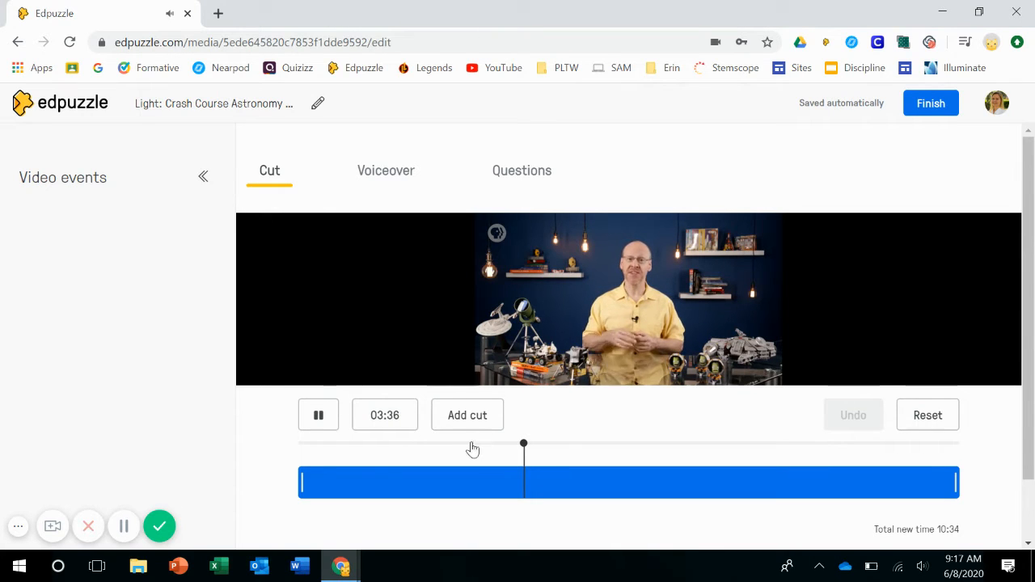
click(317, 415)
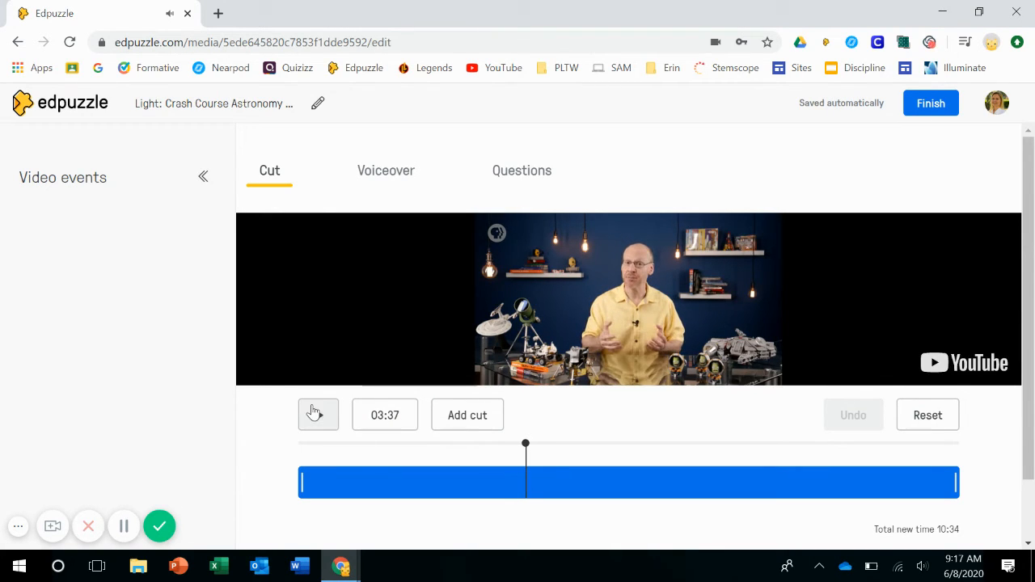
click(471, 419)
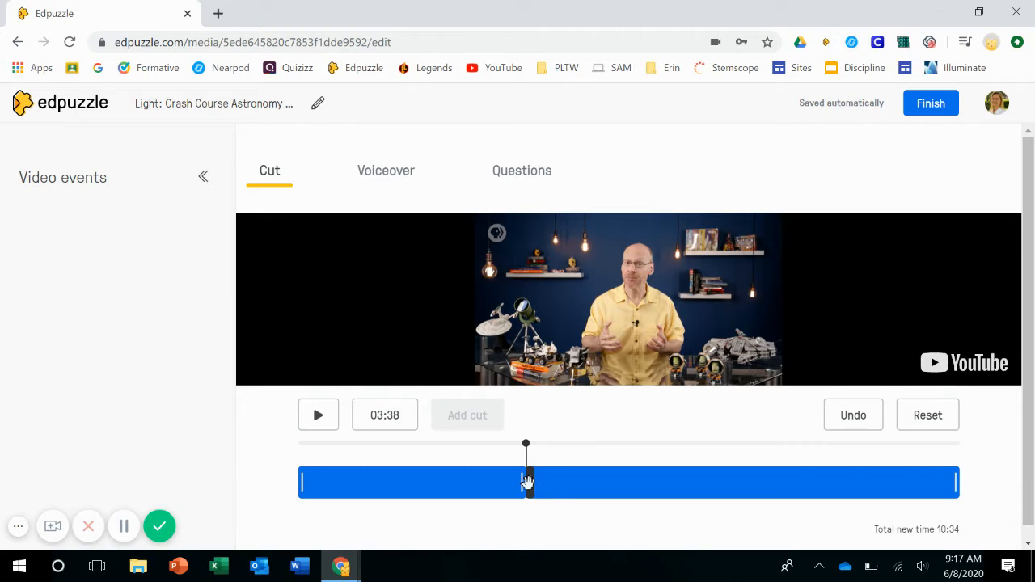
drag(527, 483, 587, 485)
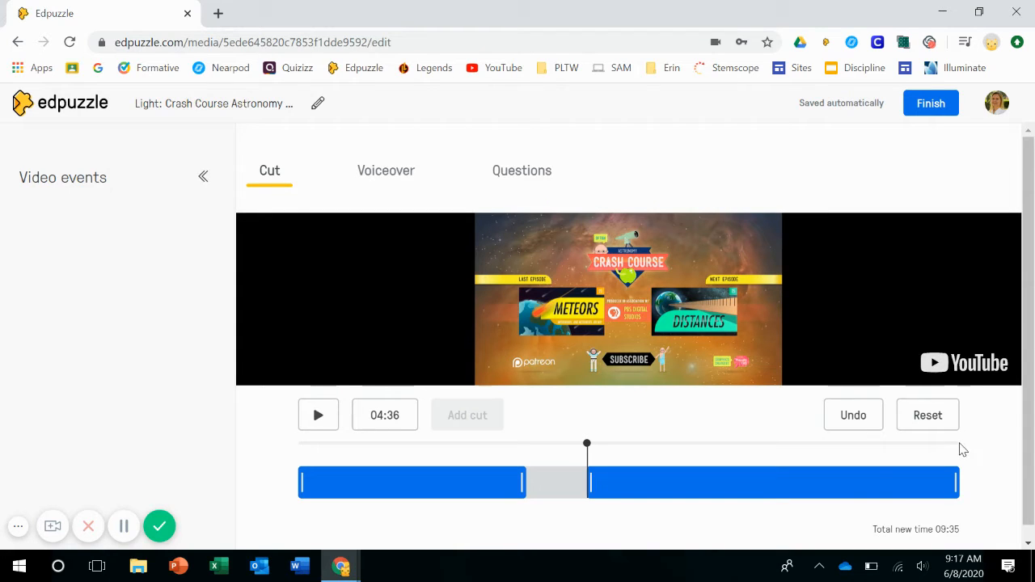
Step: Trim the closing credits so that the video ends at about 10:03 on the original timeline
click(952, 445)
click(955, 446)
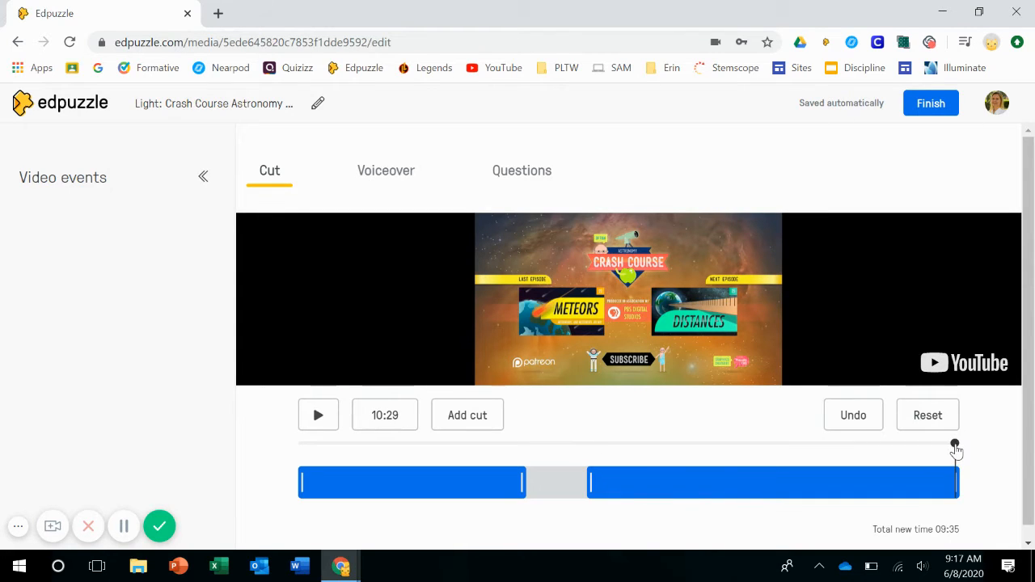
click(959, 445)
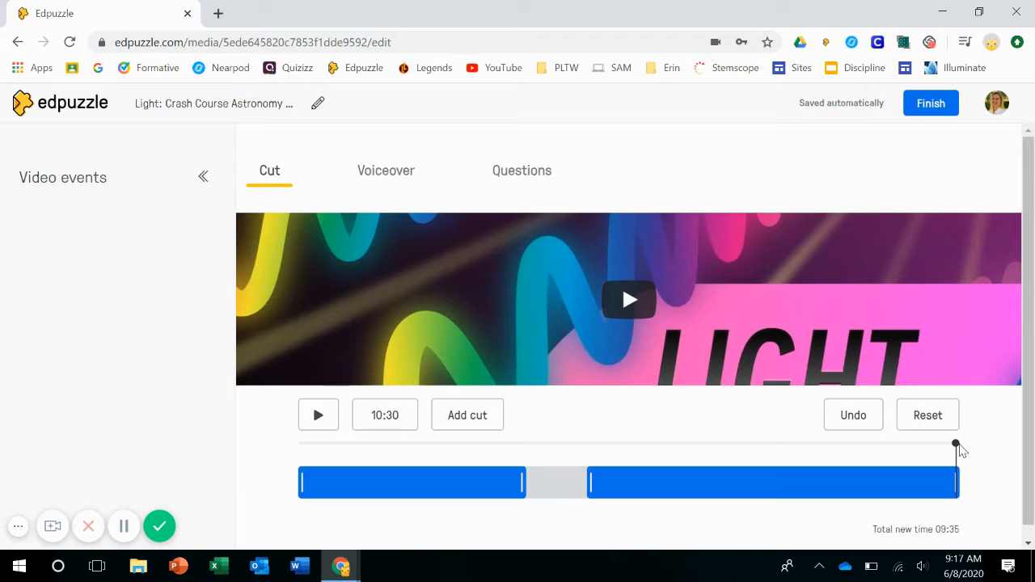
click(955, 446)
click(945, 446)
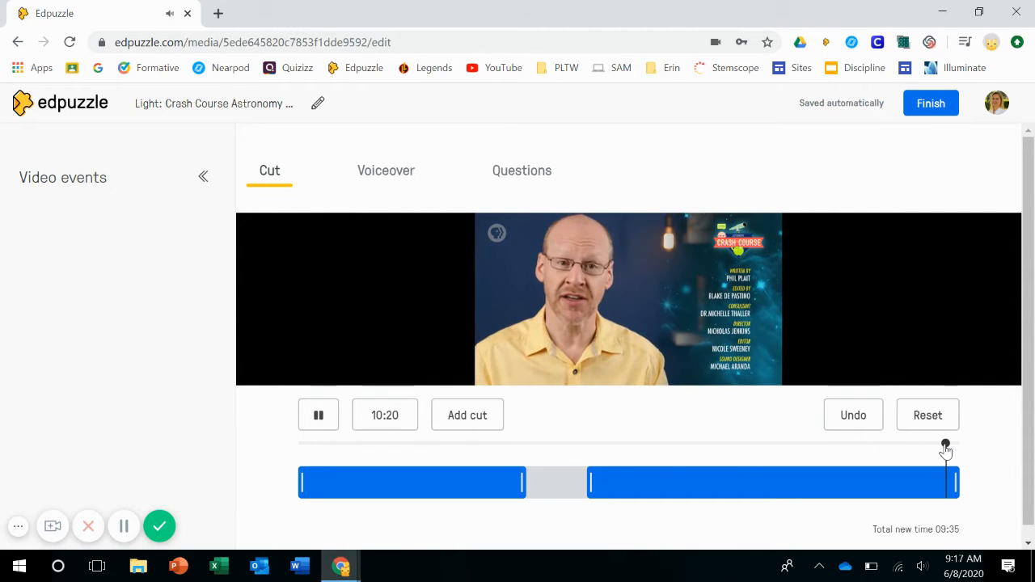
click(945, 446)
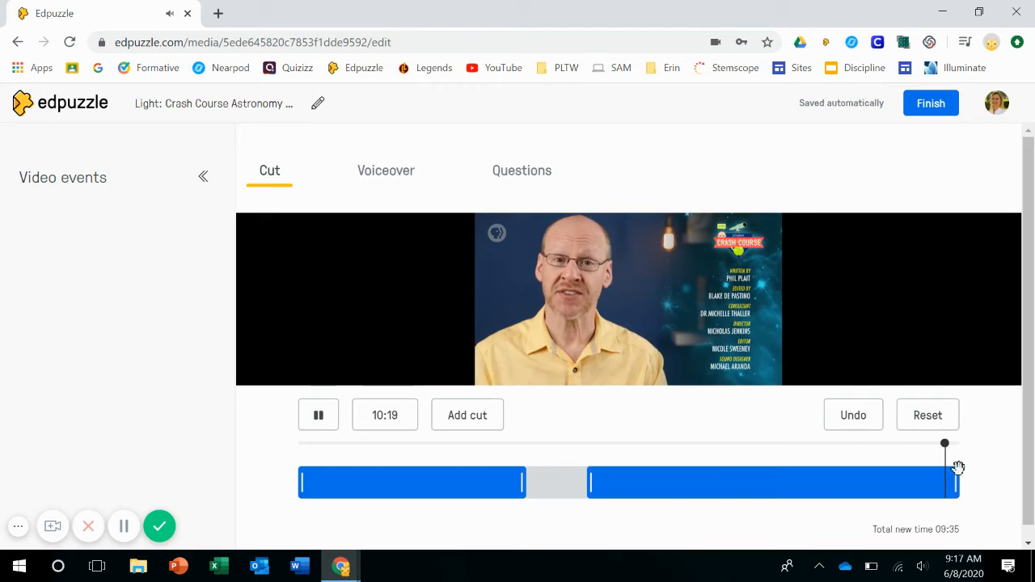
drag(957, 481, 929, 490)
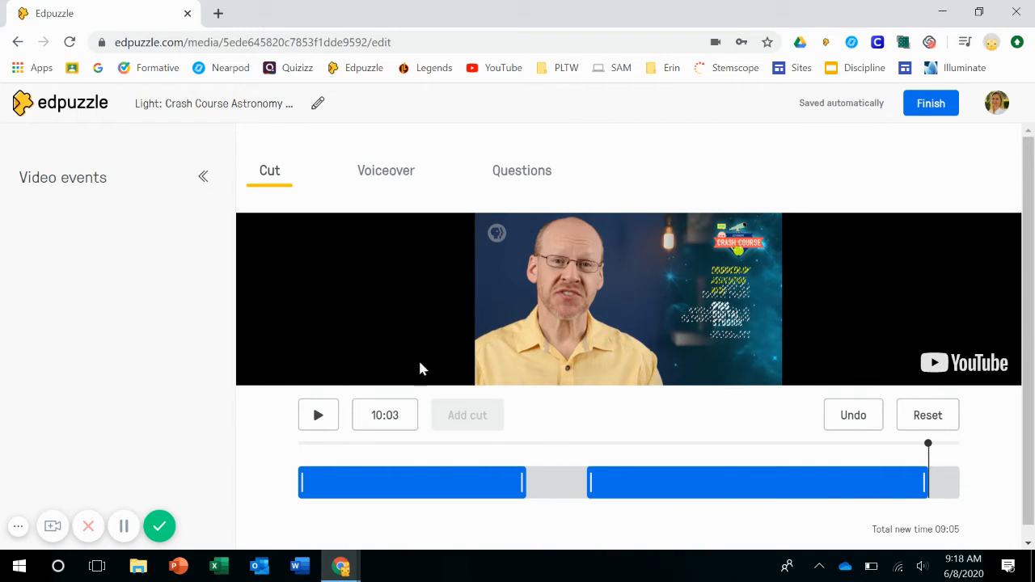
Step: Check the voiceover options, and start a multiple-choice question with the video paused at about 02:47
click(386, 180)
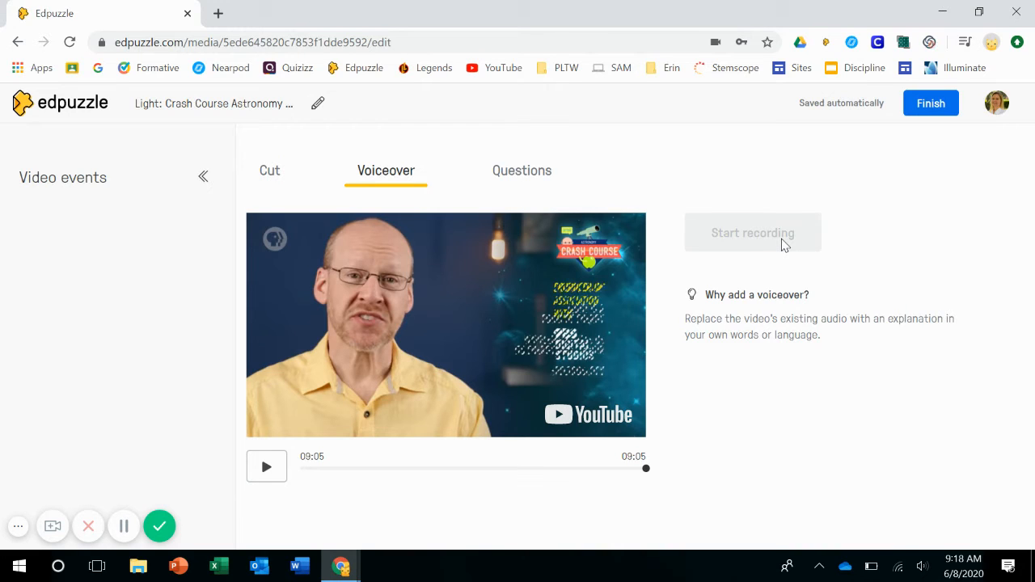
click(530, 181)
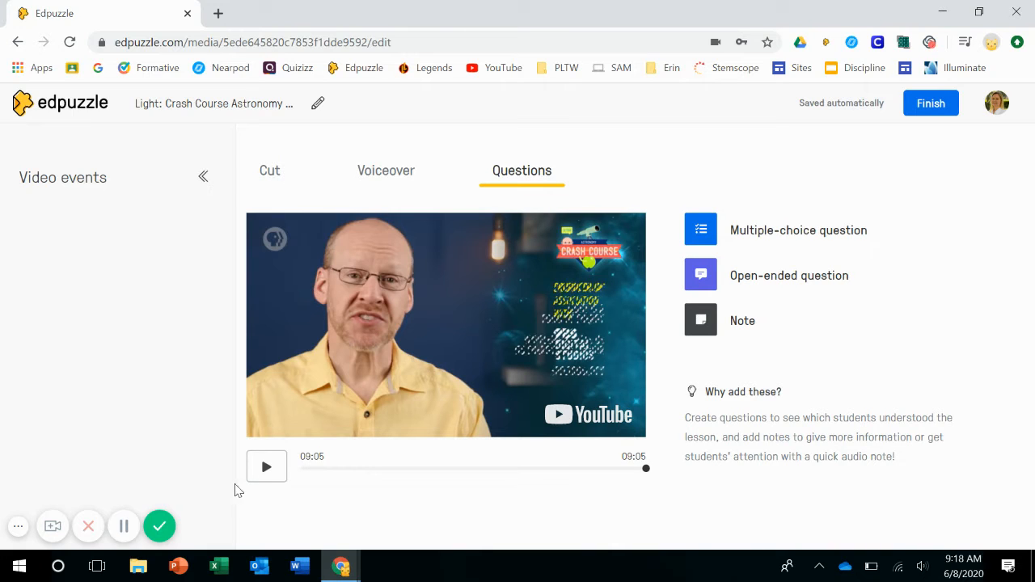
click(267, 469)
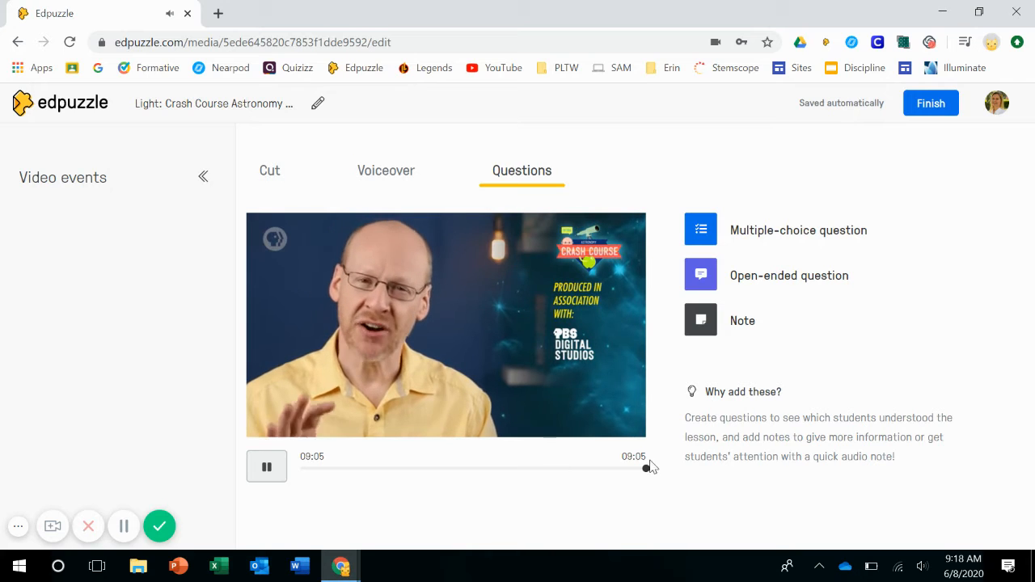
drag(647, 474, 403, 473)
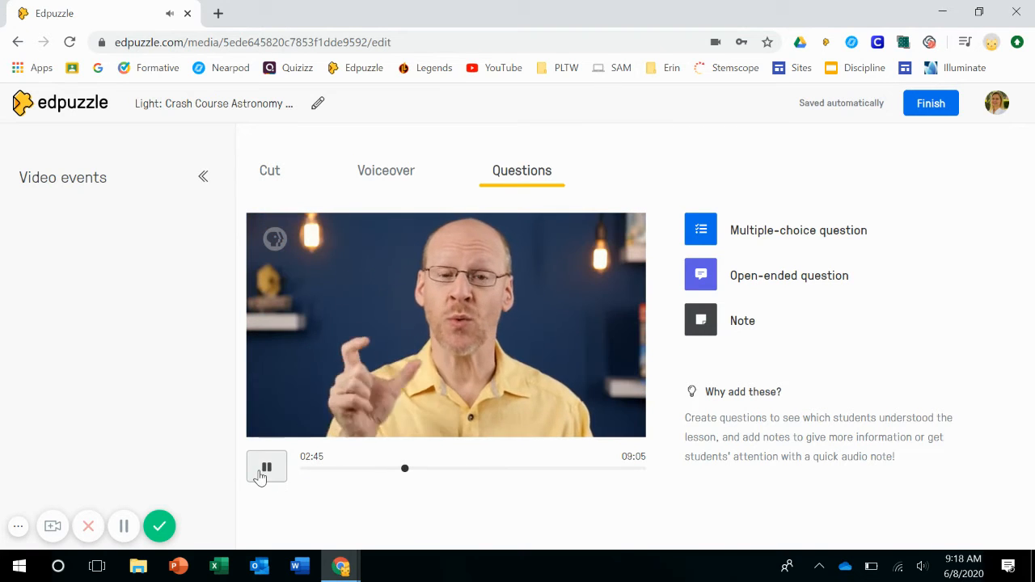
click(262, 476)
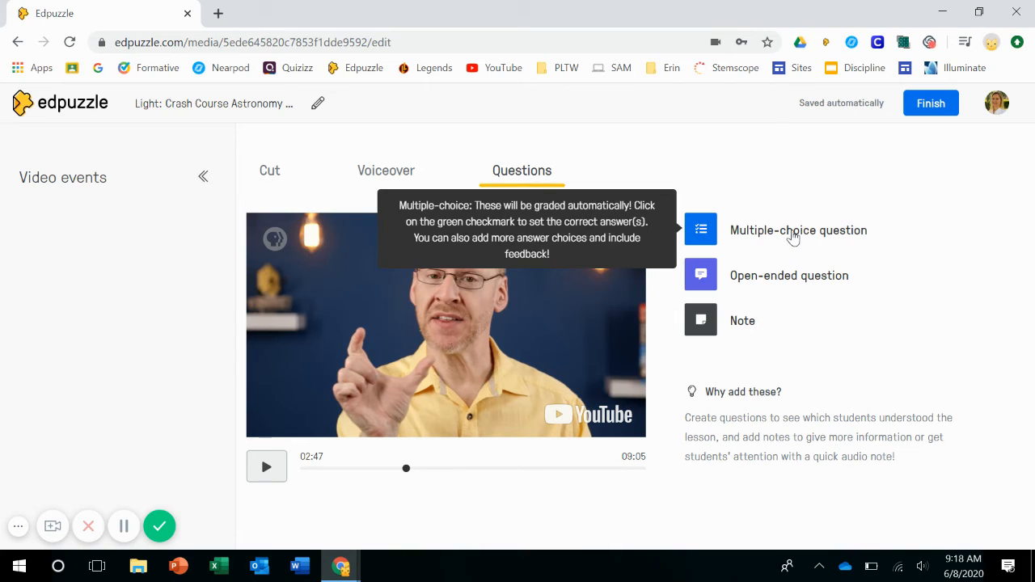
click(792, 234)
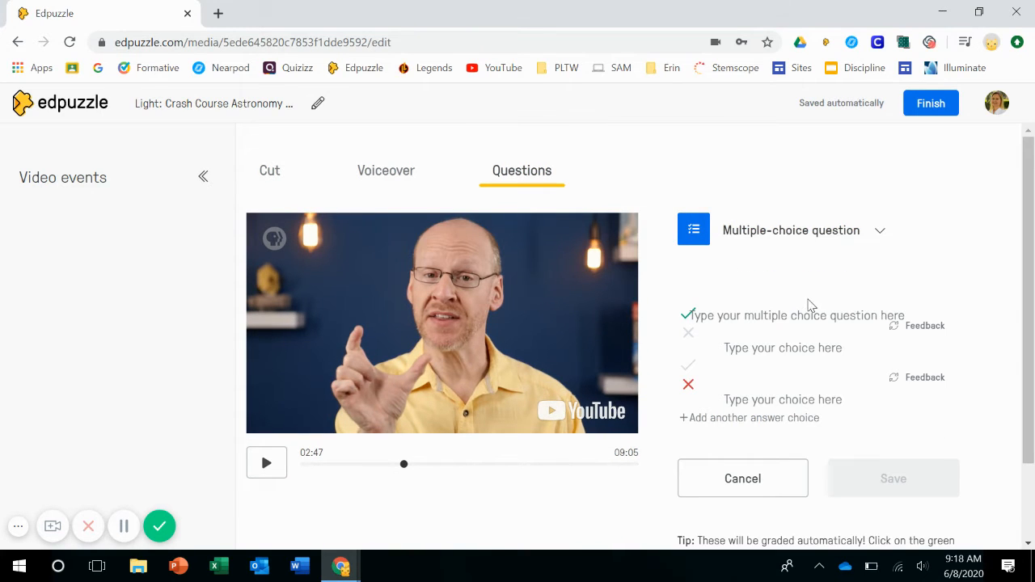
Step: Enter "What day is today?" as the text of the multiple-choice question
scroll(843, 416, down, 2)
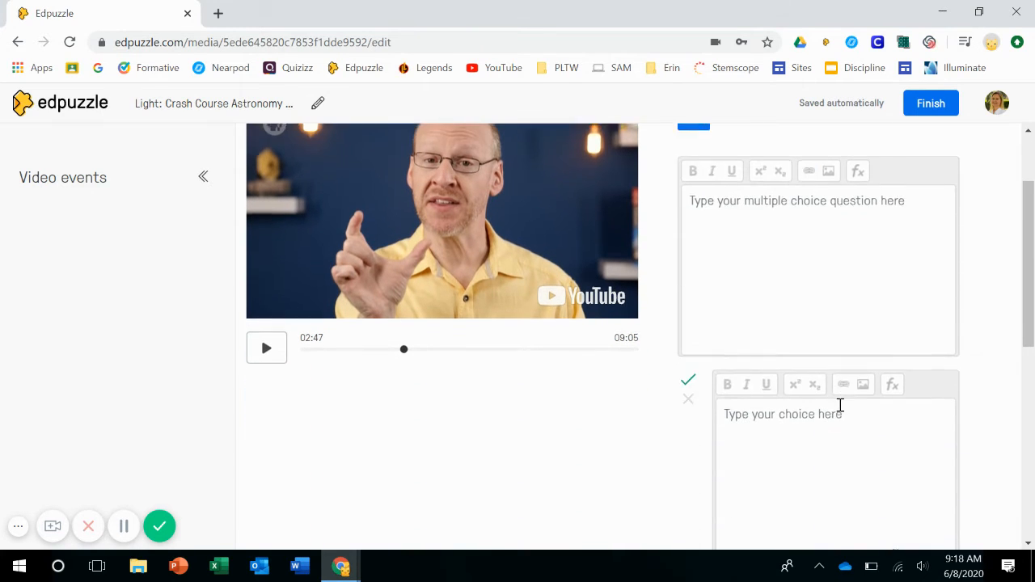
scroll(839, 407, up, 1)
click(839, 300)
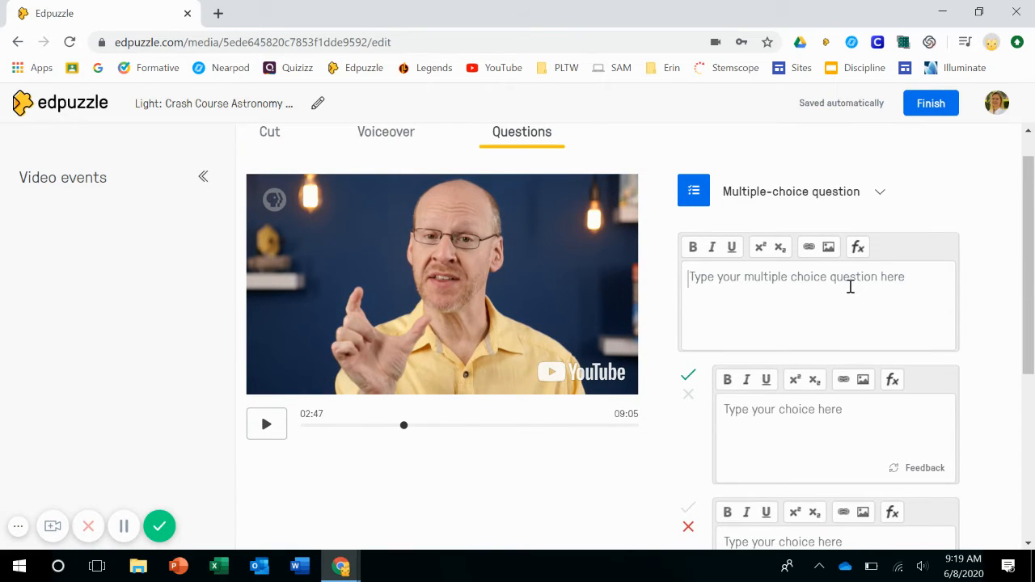
text(What)
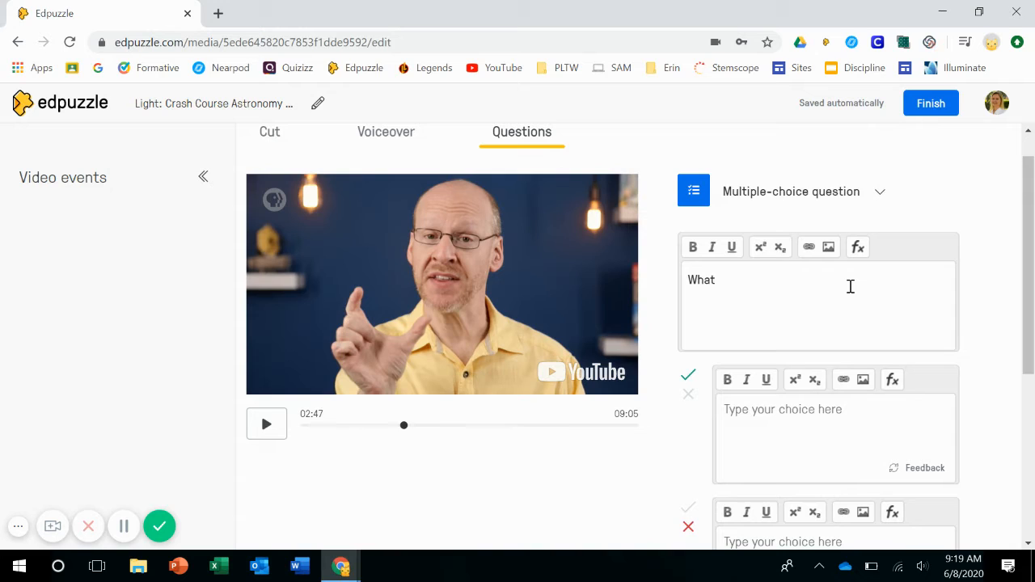
text( day is today?)
Step: Enter "Today" as the first answer choice and "Tomorrow" as the second
scroll(851, 286, down, 1)
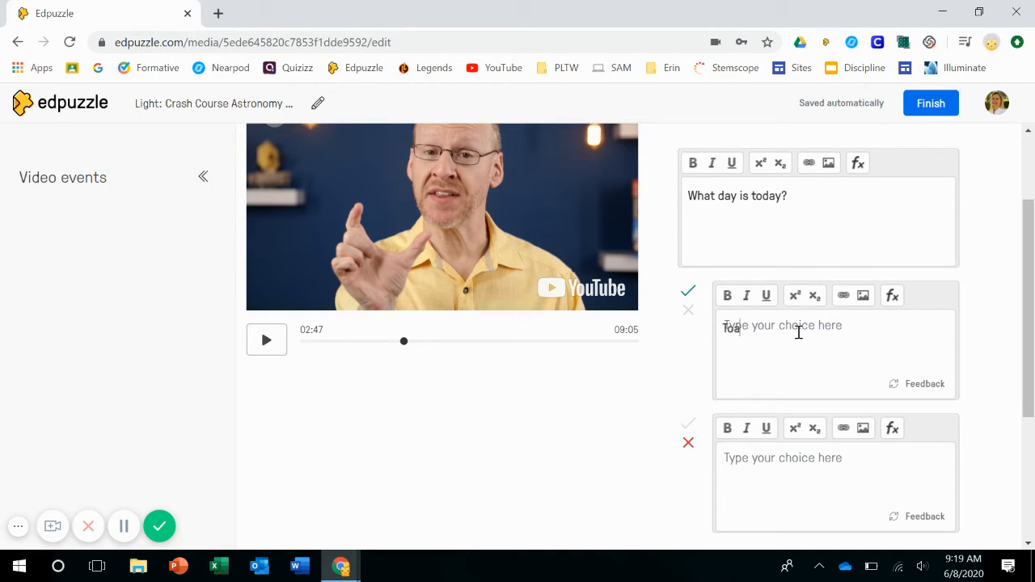
click(798, 332)
text(Today)
click(755, 468)
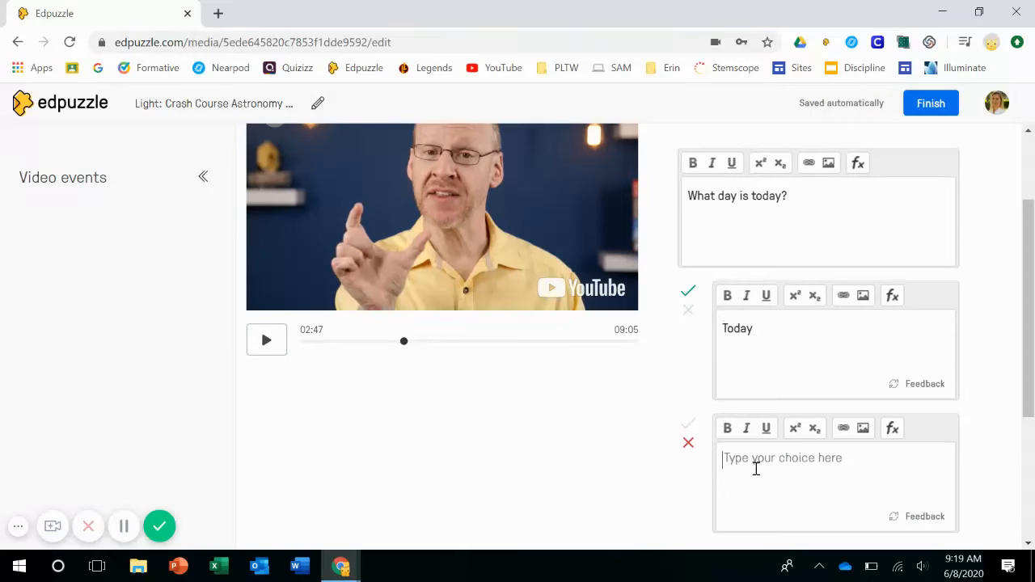
text(Tomorrow)
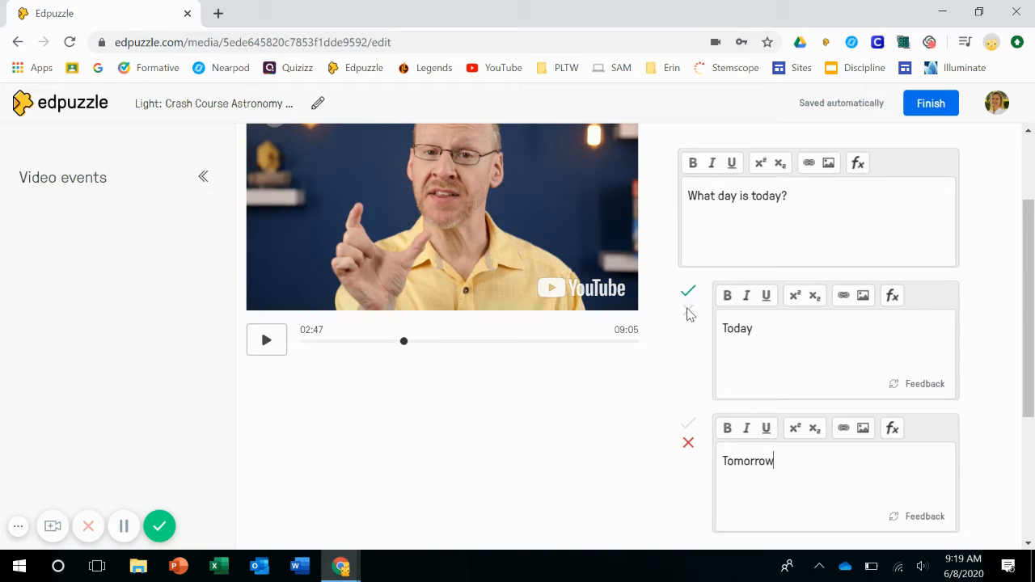
Step: Mark "Today" as the correct answer and add an empty third answer choice
click(688, 314)
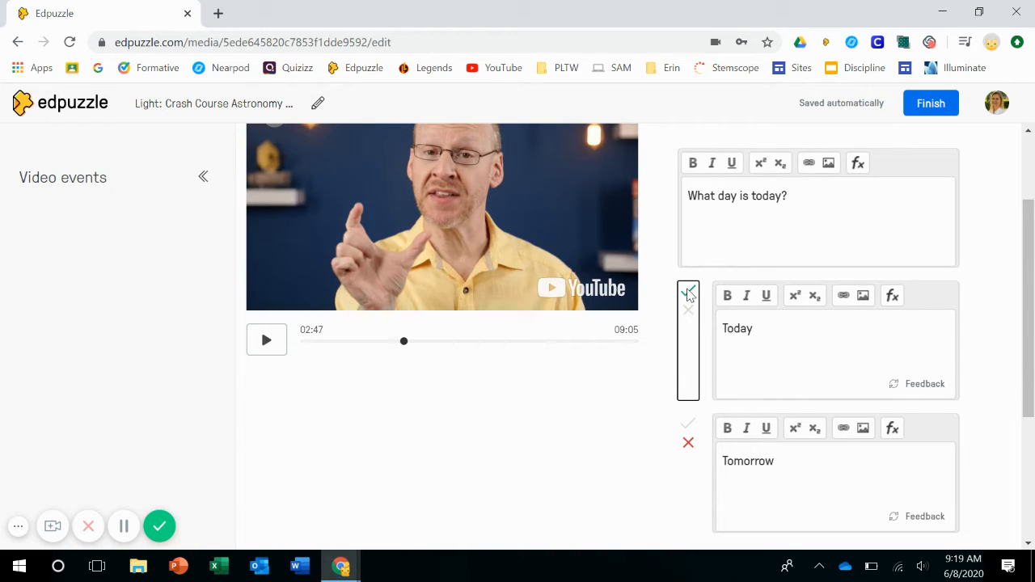
click(688, 293)
scroll(592, 414, down, 2)
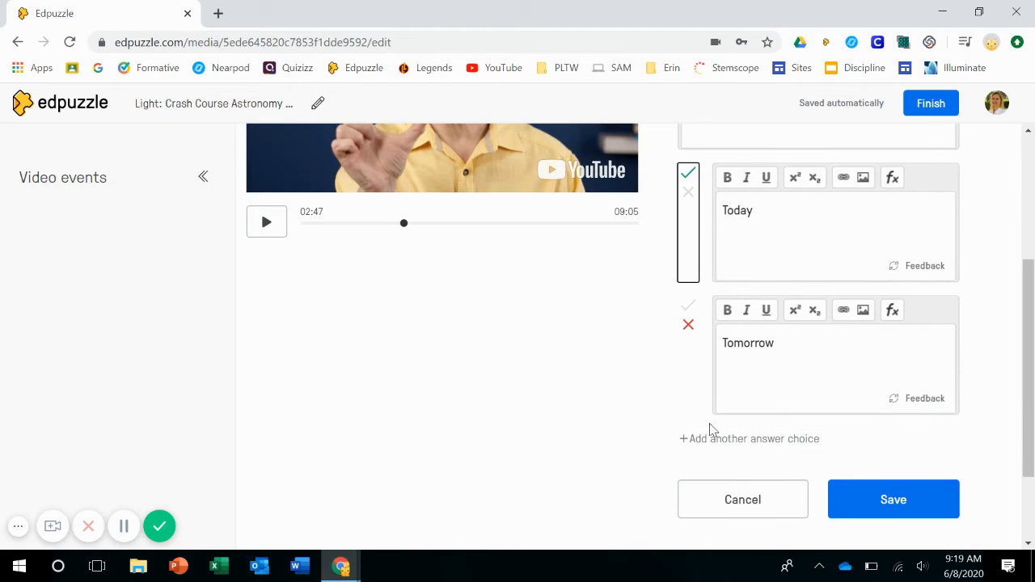
click(694, 441)
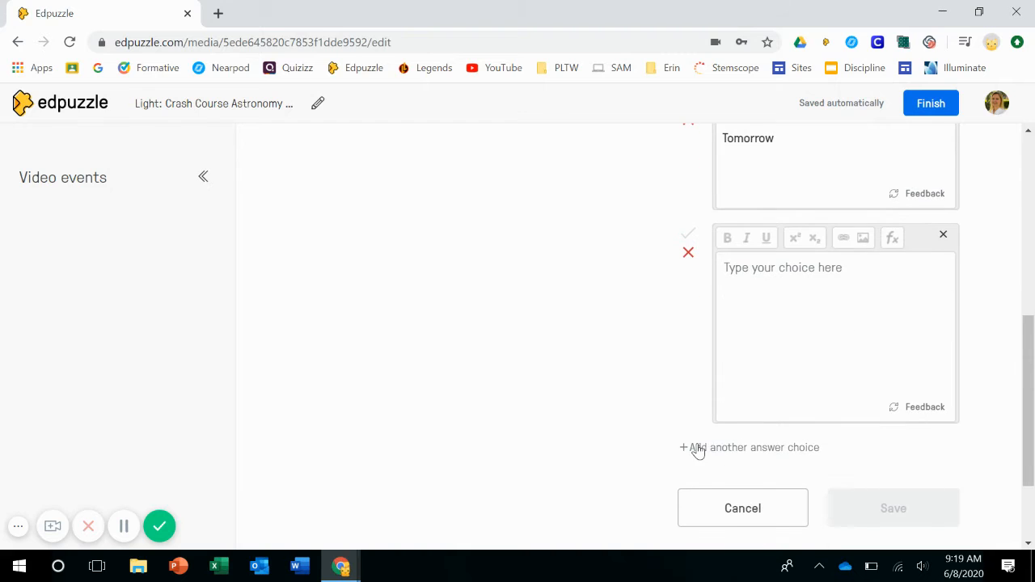
Step: Remove the empty third answer choice and save the multiple-choice question
scroll(812, 299, up, 2)
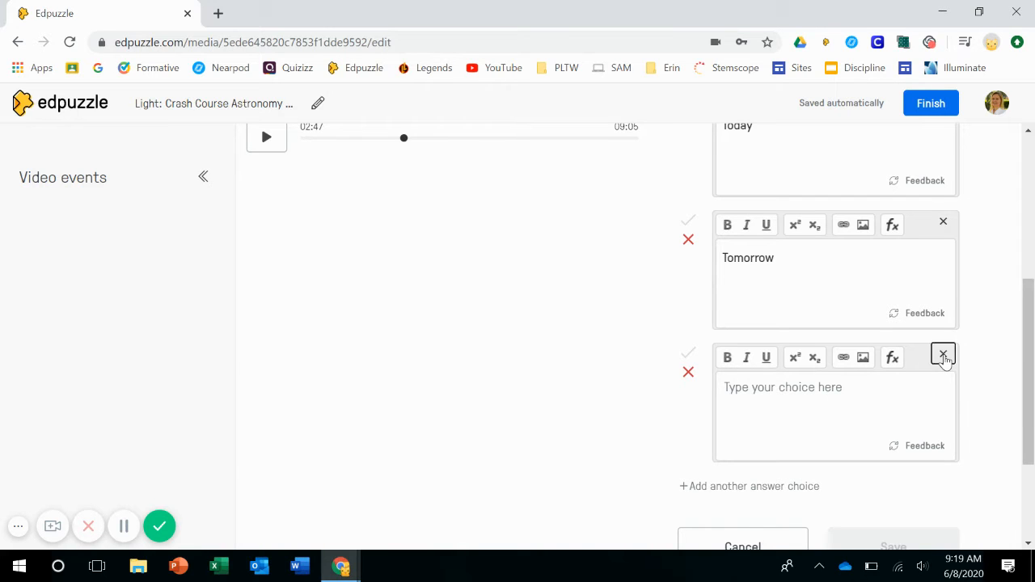
click(943, 355)
scroll(455, 372, up, 1)
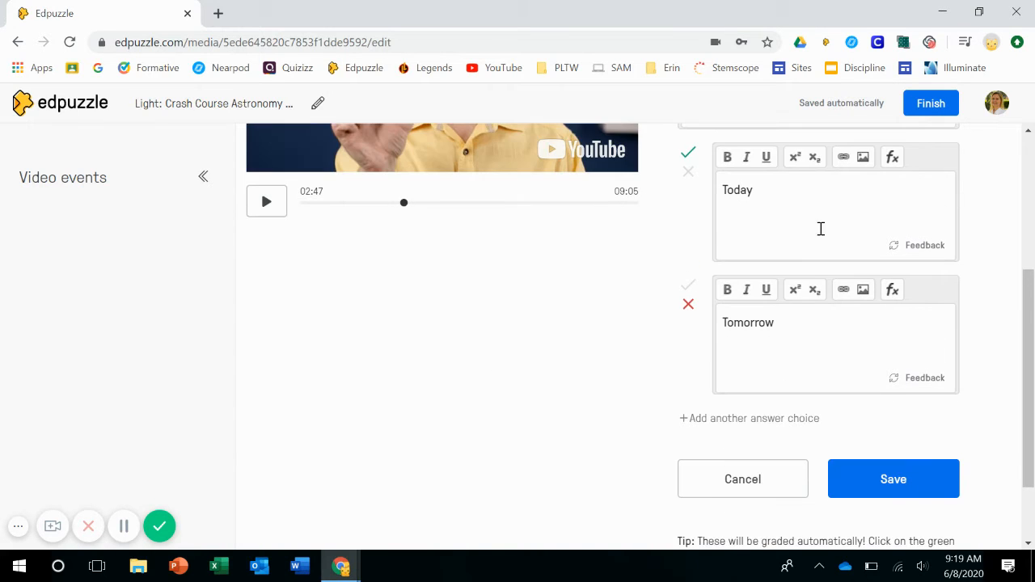
scroll(510, 382, up, 3)
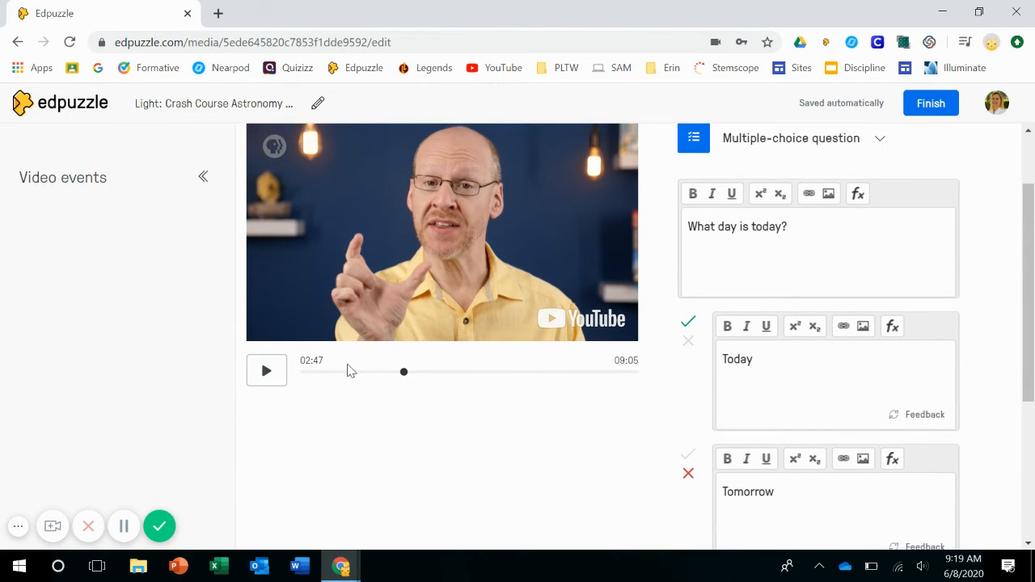
scroll(740, 543, down, 1)
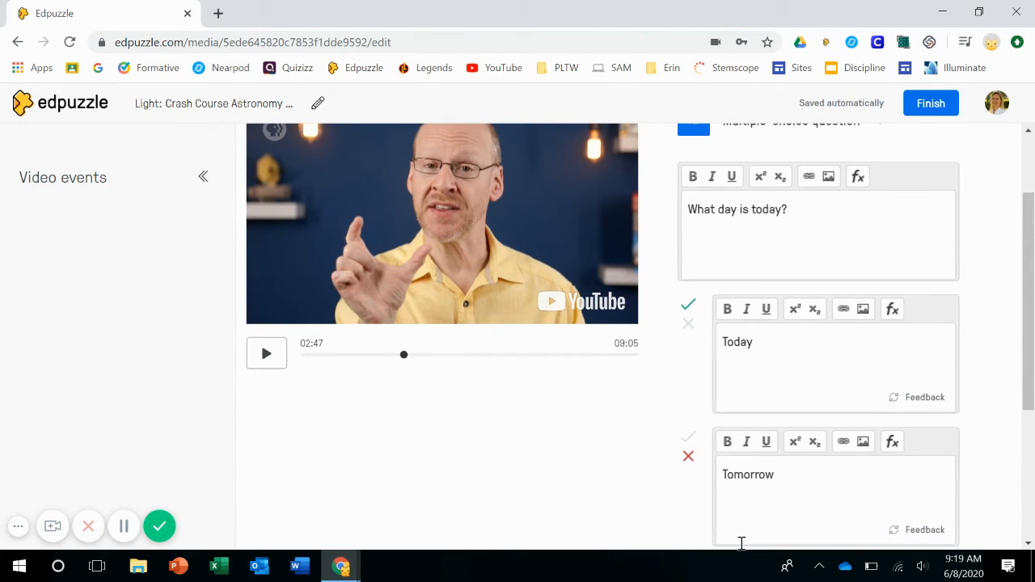
scroll(741, 544, up, 1)
scroll(741, 543, down, 3)
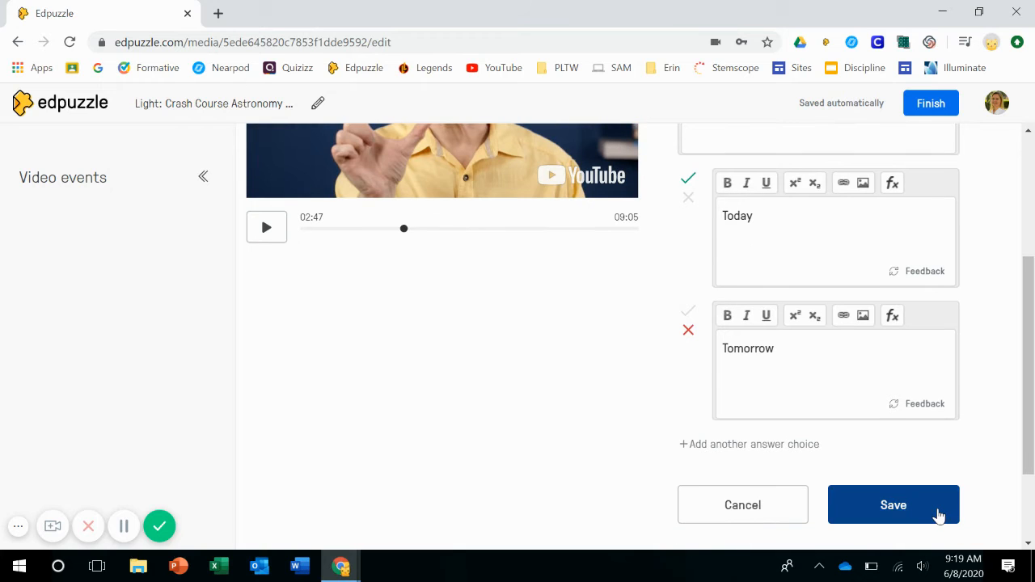
click(937, 511)
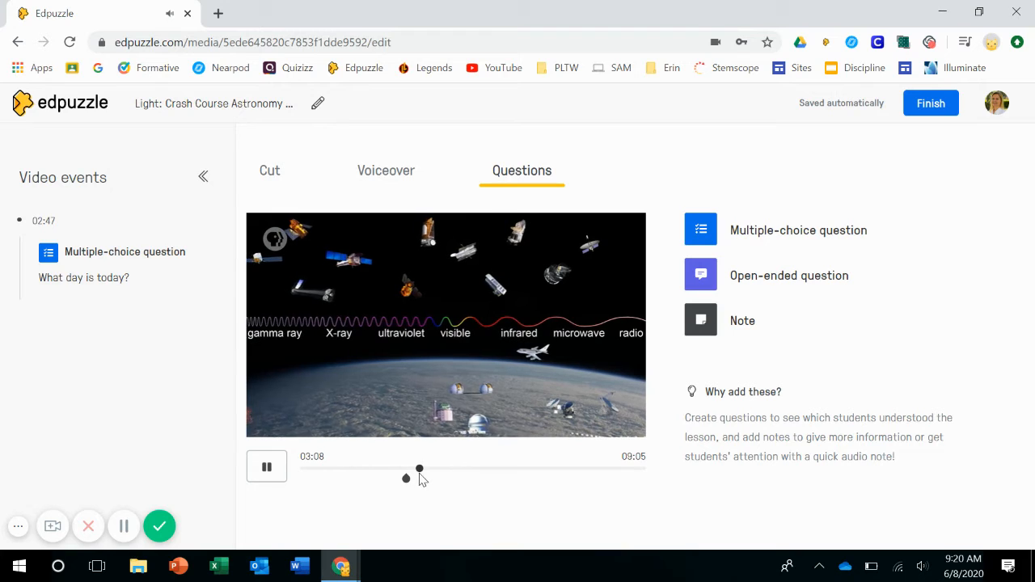
Step: Add an open-ended question at about 03:12 reading "How do you know today is REALLY today?" and save it
click(804, 275)
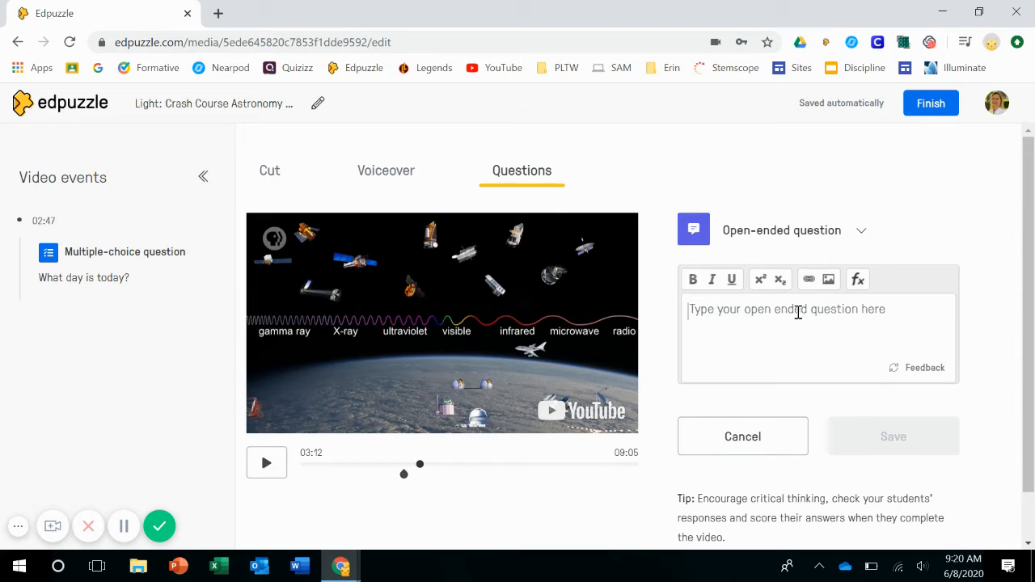
text(do you know)
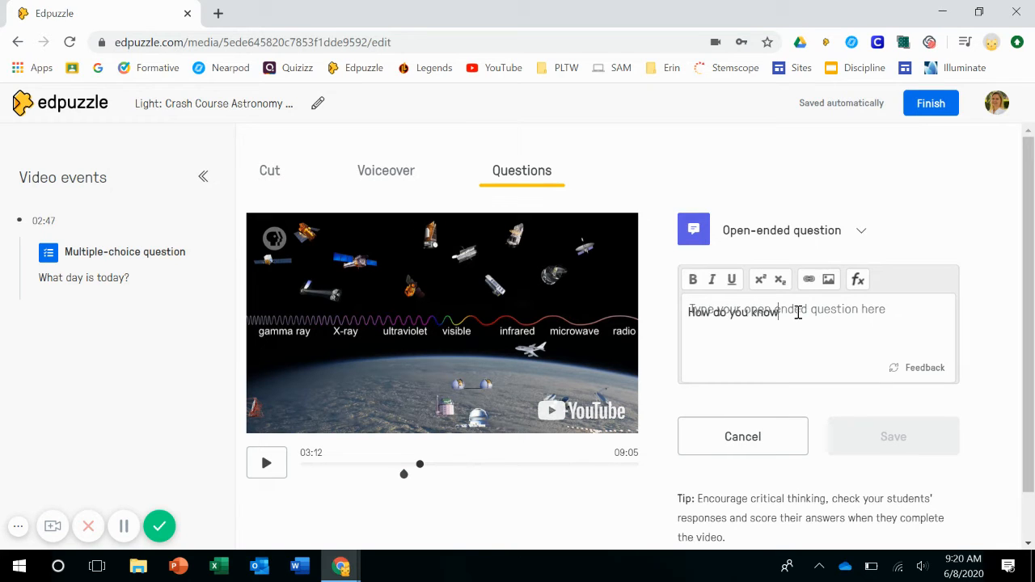
text( today is RE)
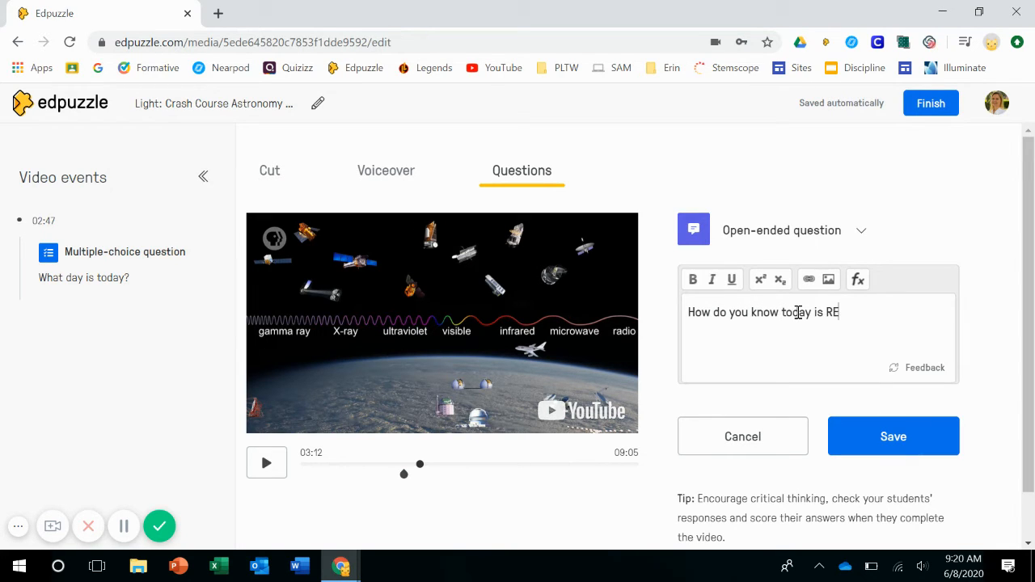
text(ALLY today?)
scroll(798, 416, down, 2)
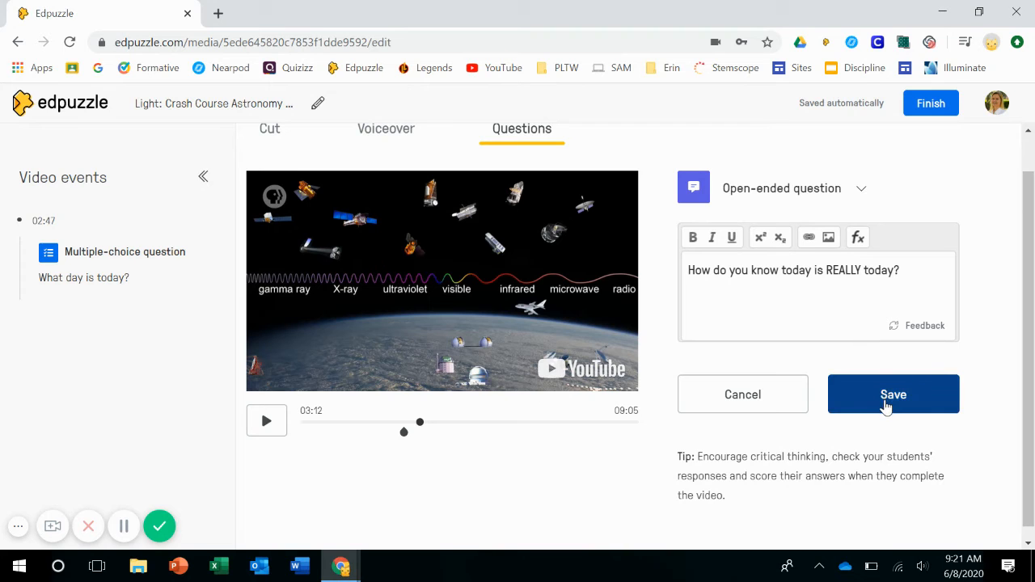
click(887, 407)
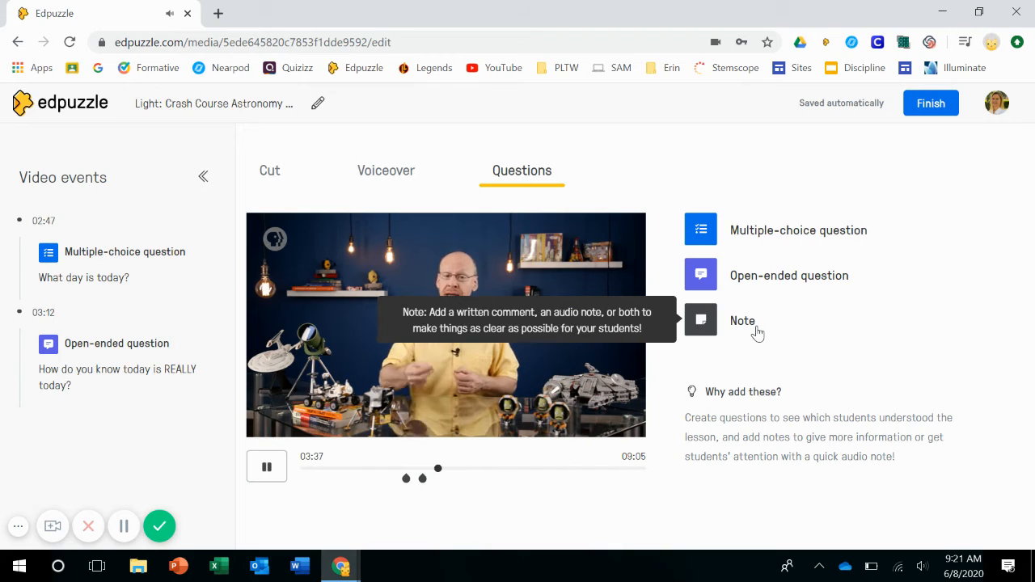
Step: Add a note at about 03:38 reading "Remember that today is really today." and save it
click(742, 321)
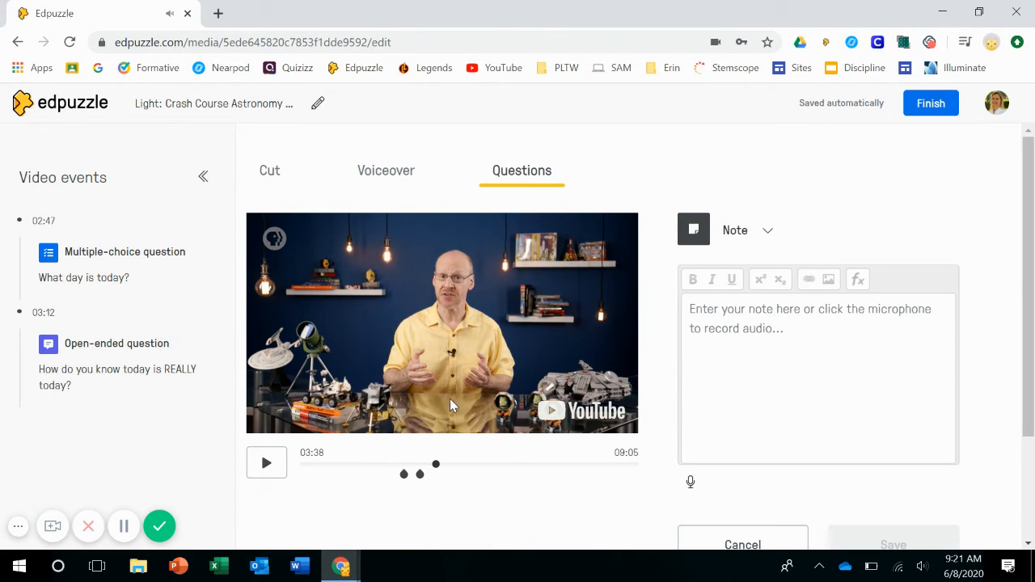
click(720, 317)
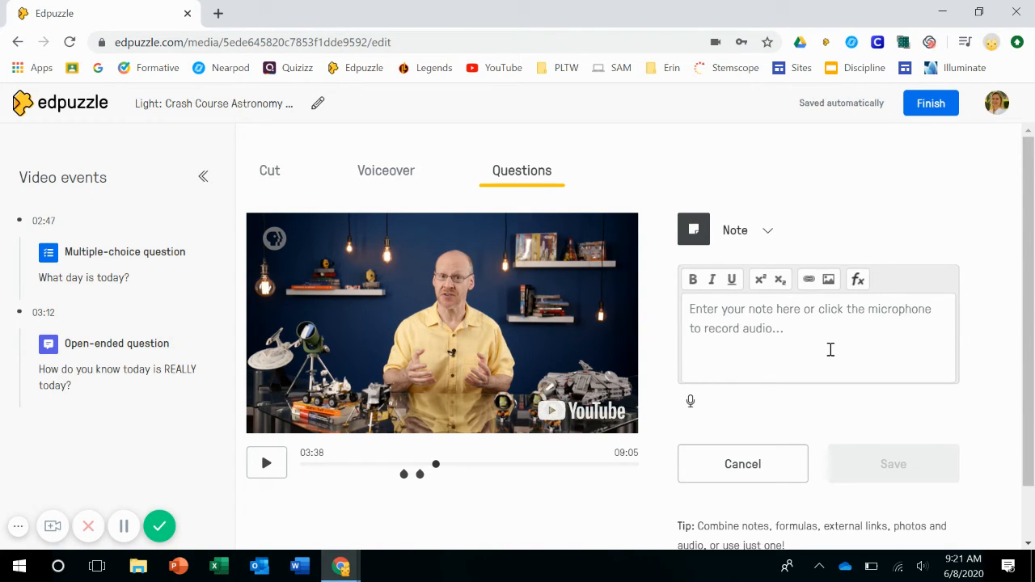
text(Remm)
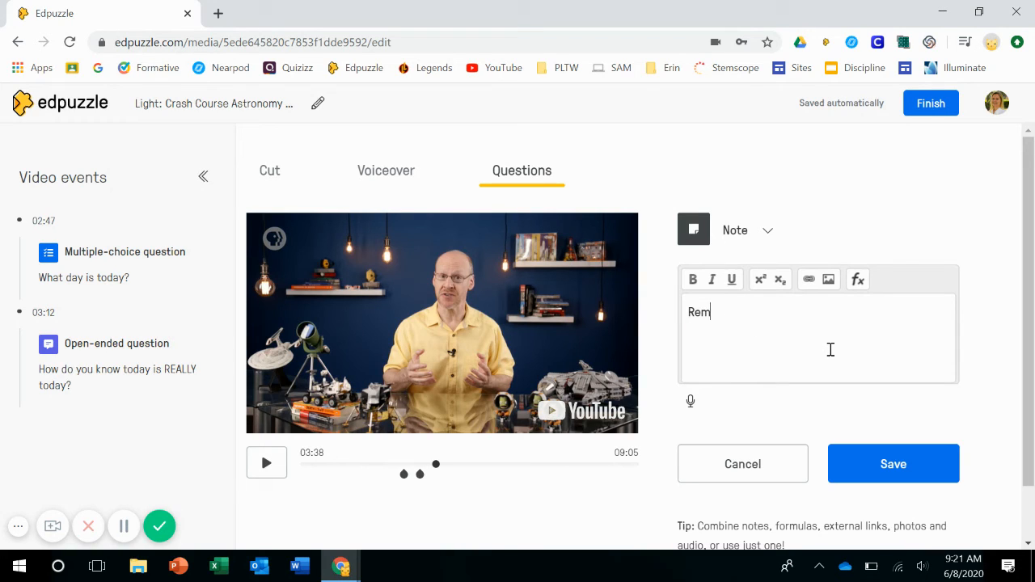
text(beember that)
text(today is really today.)
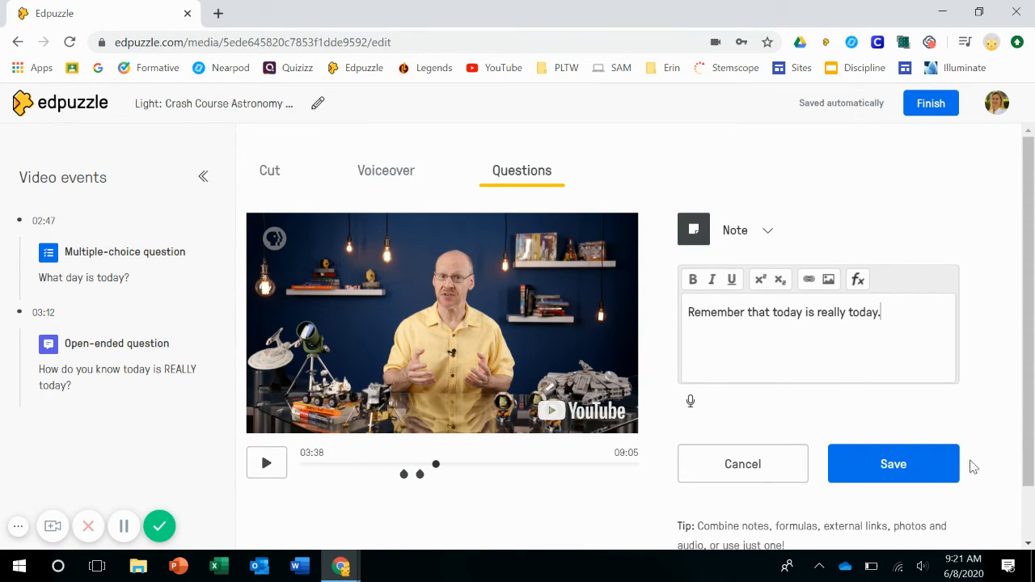
click(942, 473)
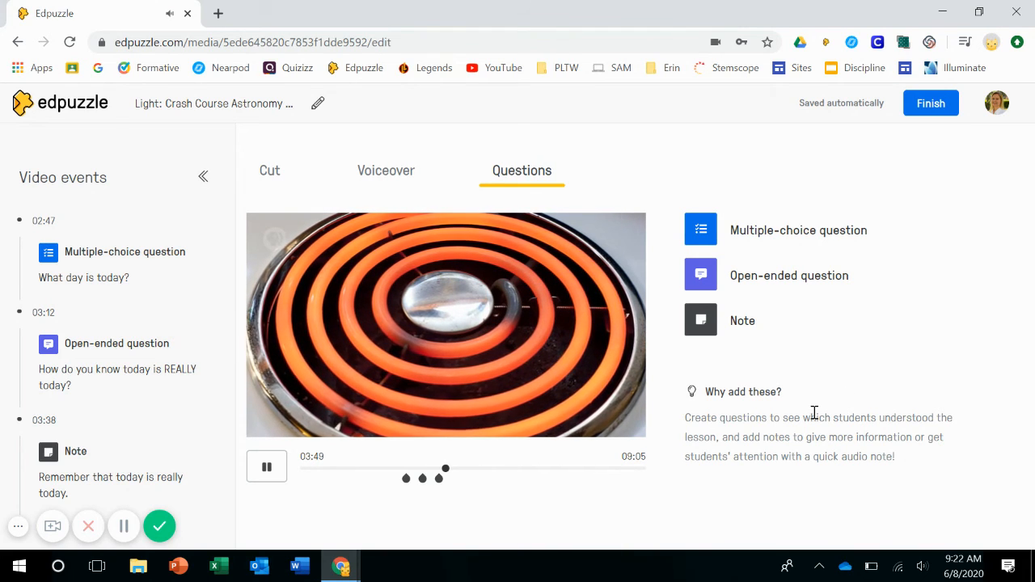
Step: Finish editing the video and start assigning it, selecting the class "P1 - Honors Science 19/20"
click(931, 103)
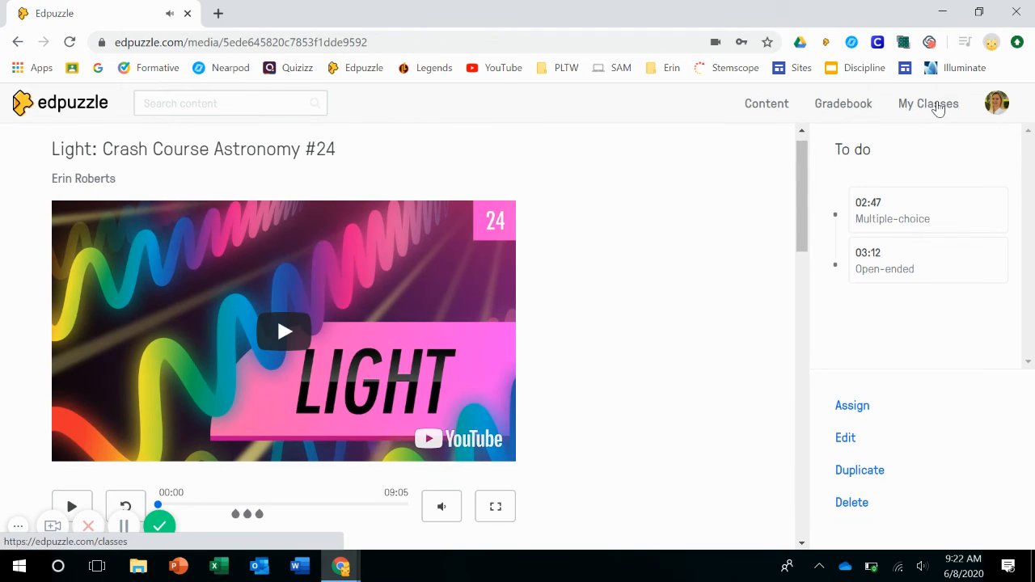
scroll(655, 247, down, 1)
scroll(652, 245, down, 2)
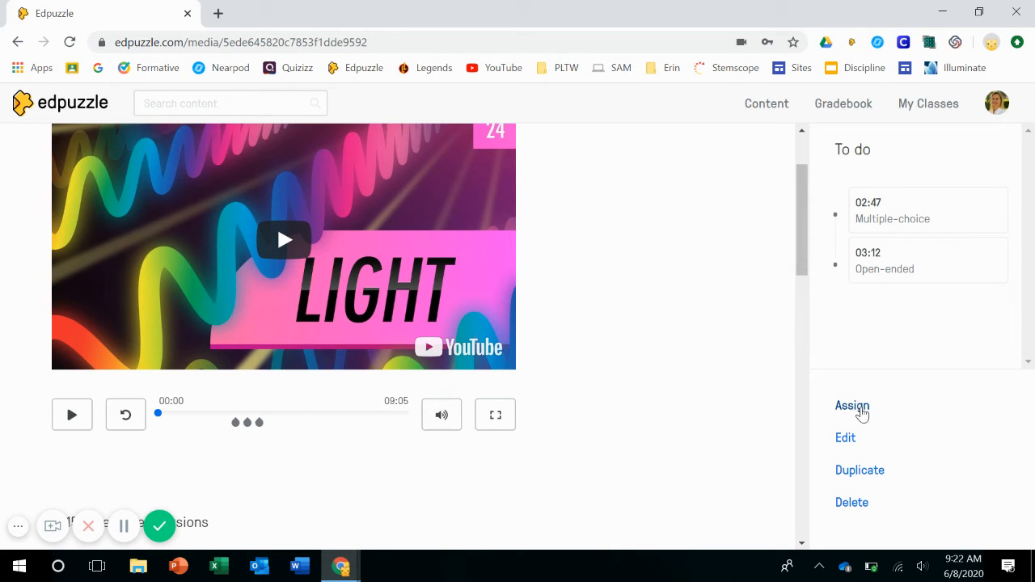
click(853, 407)
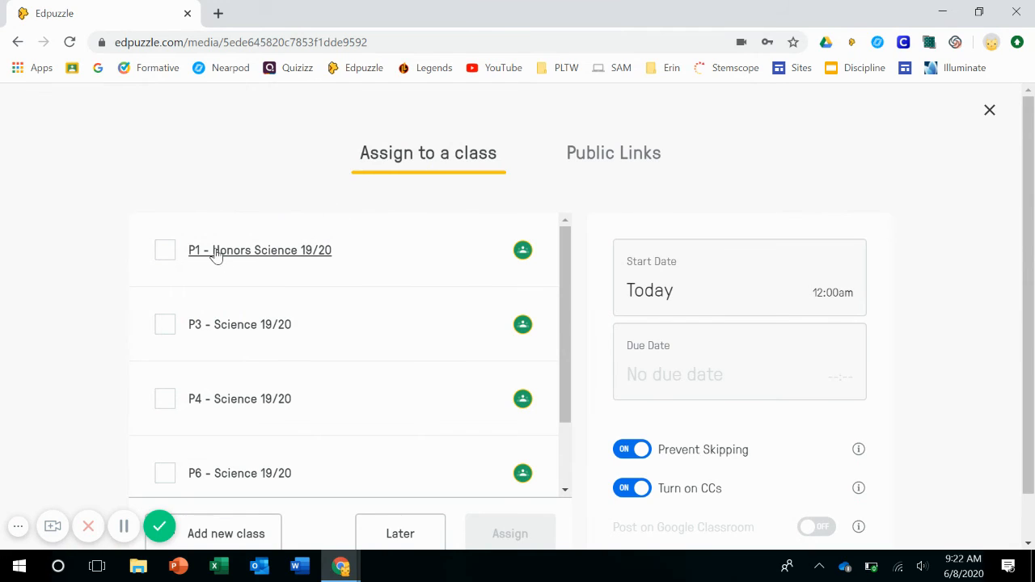
click(216, 254)
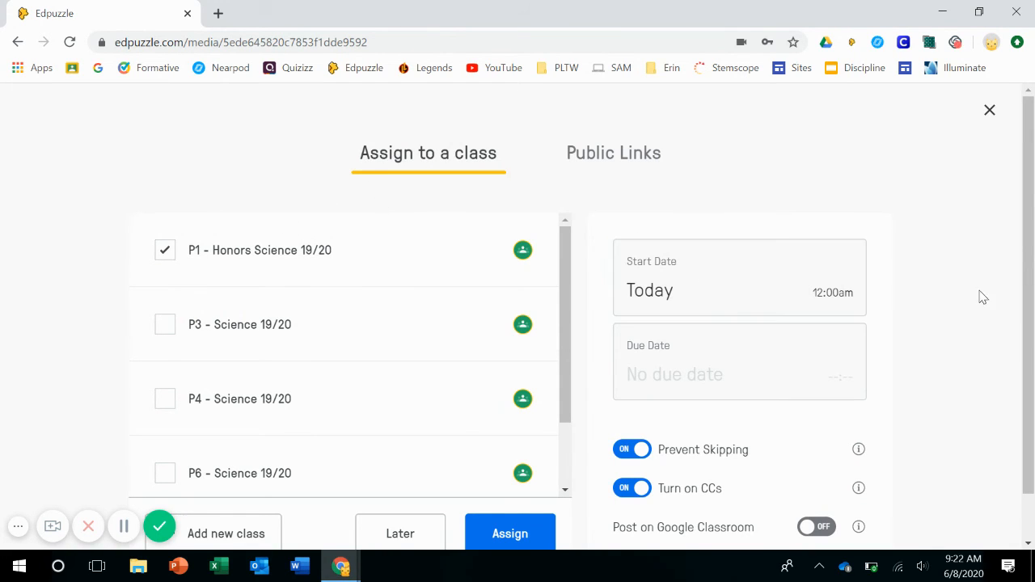
scroll(979, 296, down, 1)
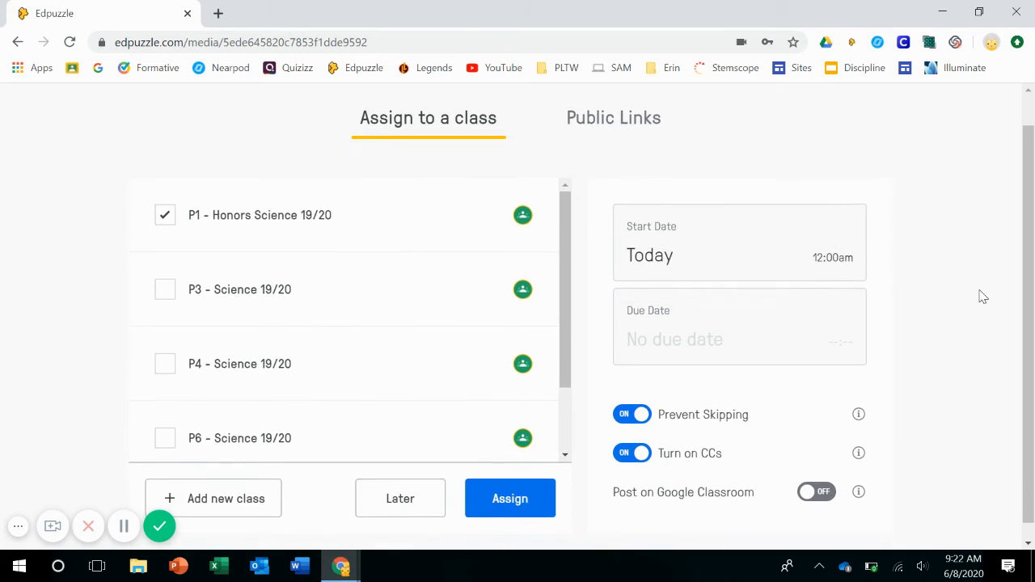
click(779, 219)
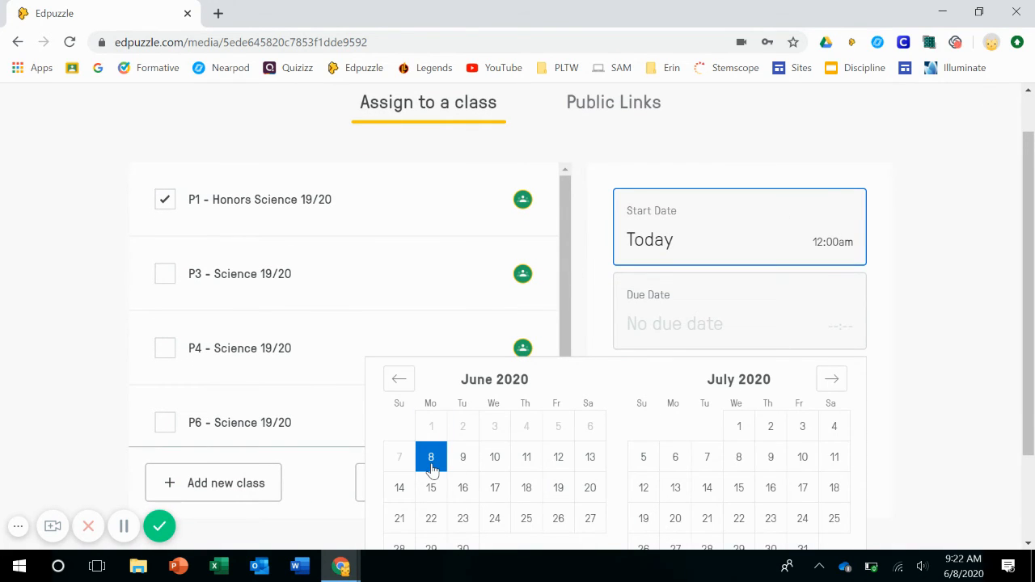
click(827, 311)
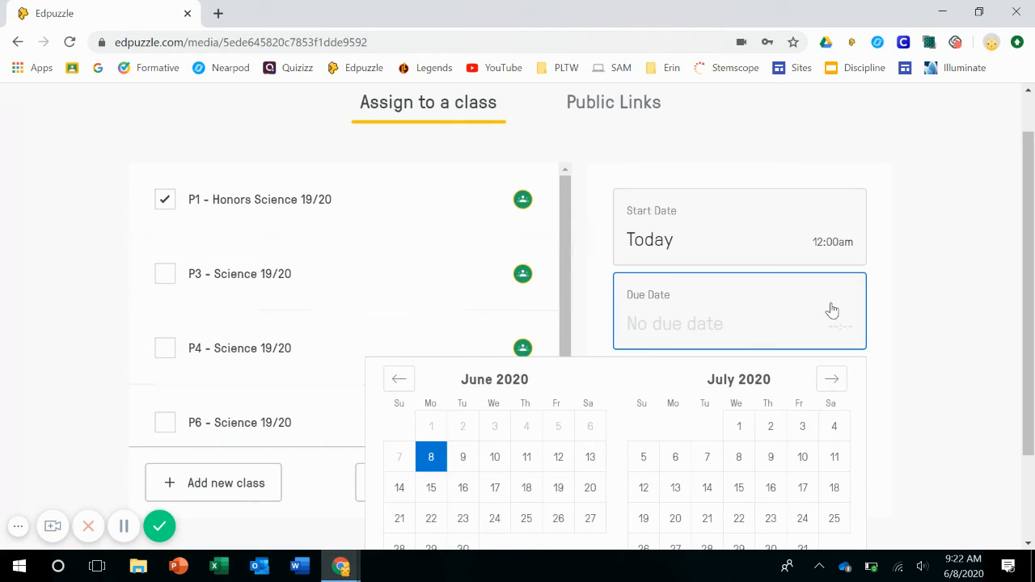
click(550, 462)
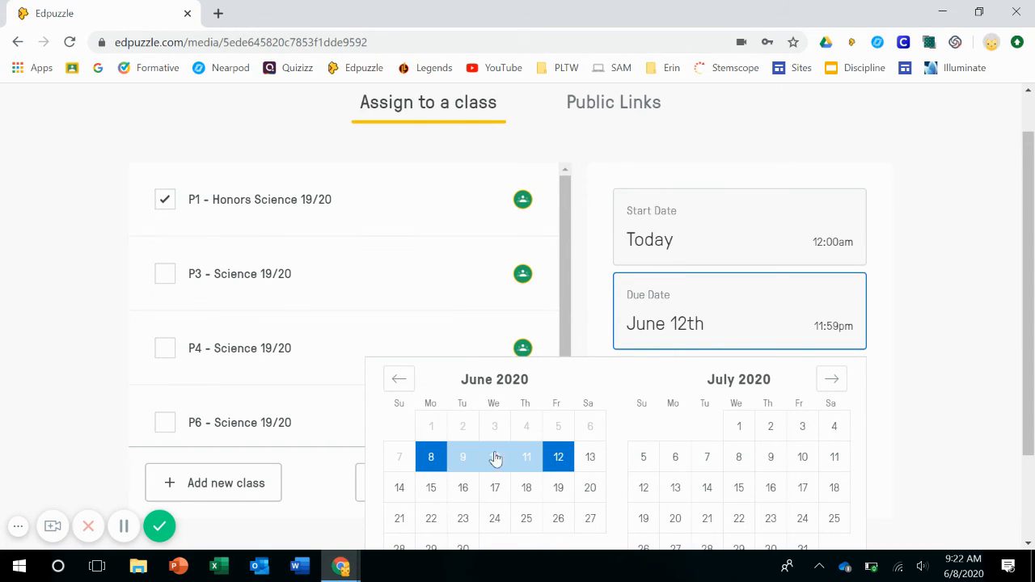
click(930, 346)
Step: Set the assignment's due date to June 12th at 4:00 pm and save it
click(781, 349)
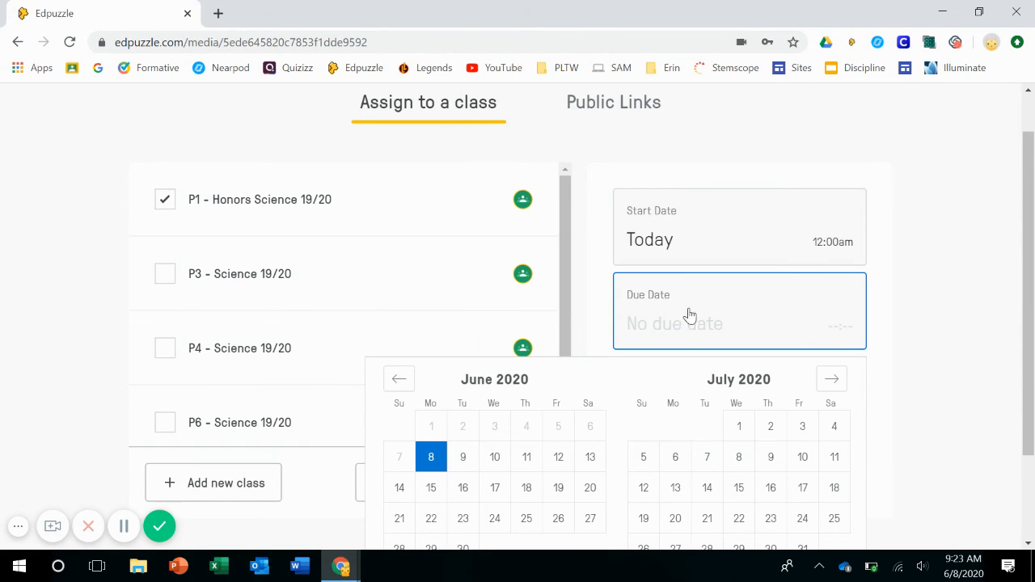
click(551, 463)
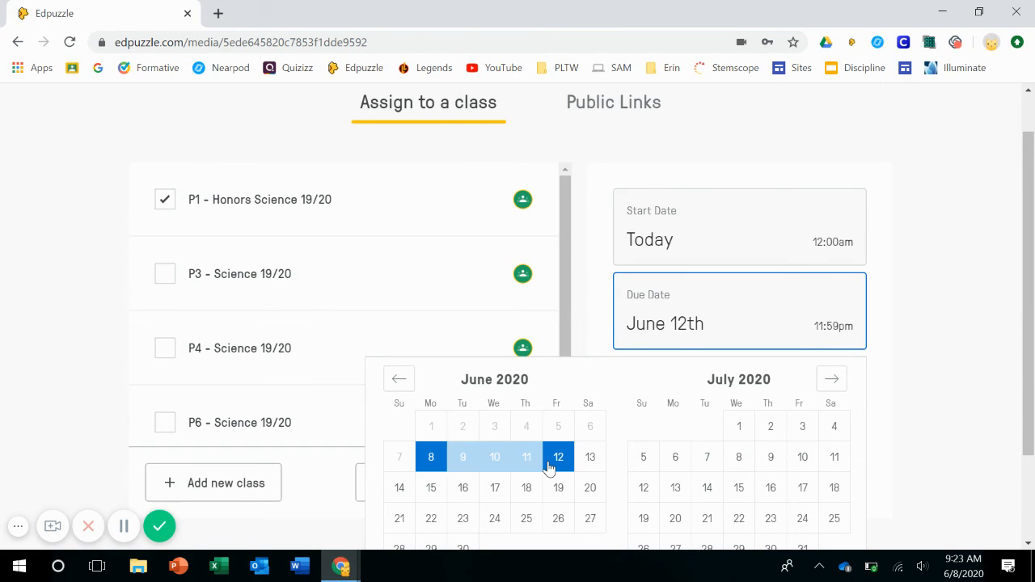
scroll(704, 471, down, 3)
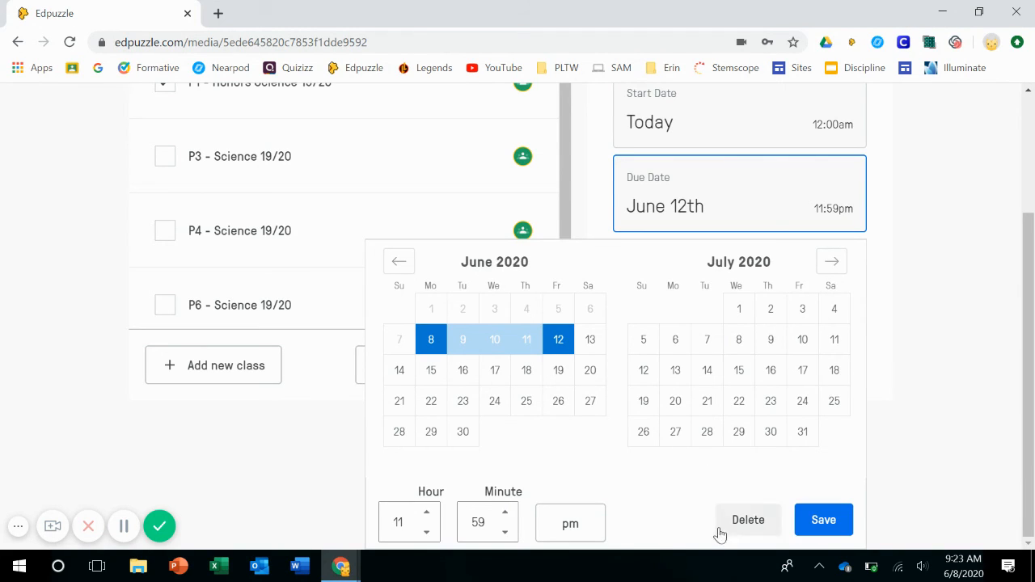
click(426, 532)
click(426, 532)
click(426, 532)
click(426, 532)
click(426, 532)
click(426, 532)
click(426, 532)
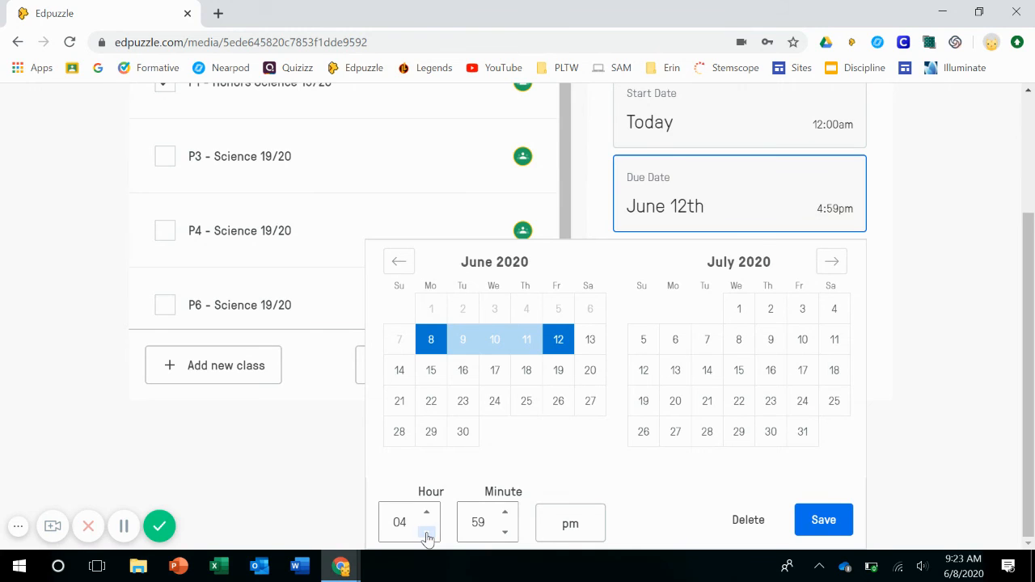
click(507, 512)
click(834, 527)
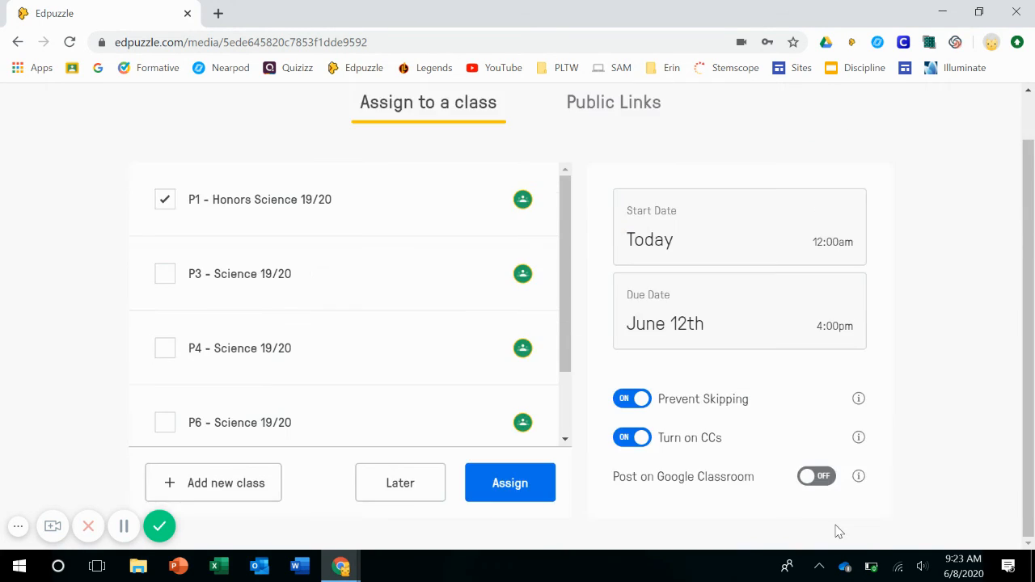